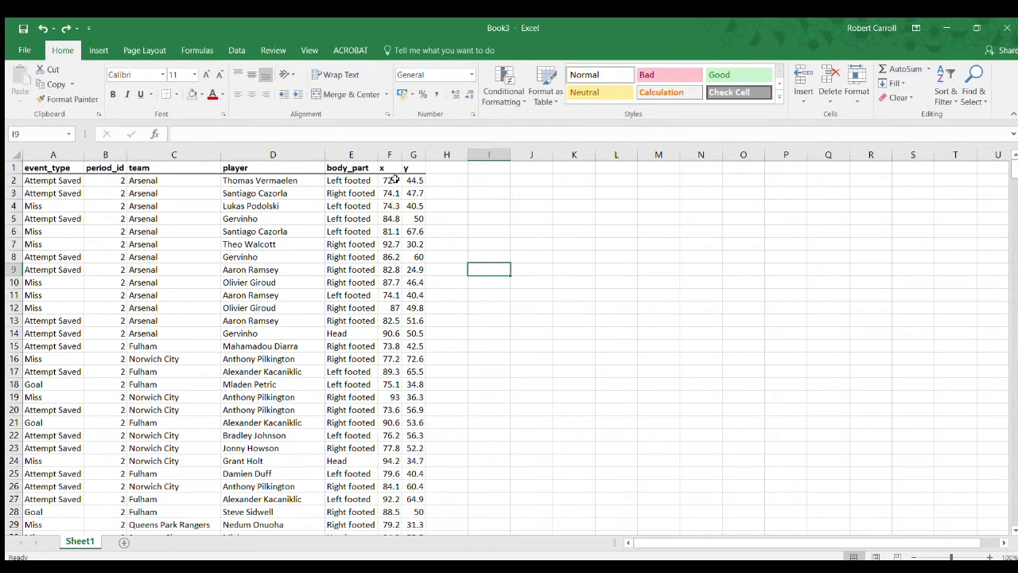
Look over the shot data: x/y values, player names, event types and body parts
{"action": "left_click_drag", "start_coordinate": [391, 181], "coordinate": [412, 282]}
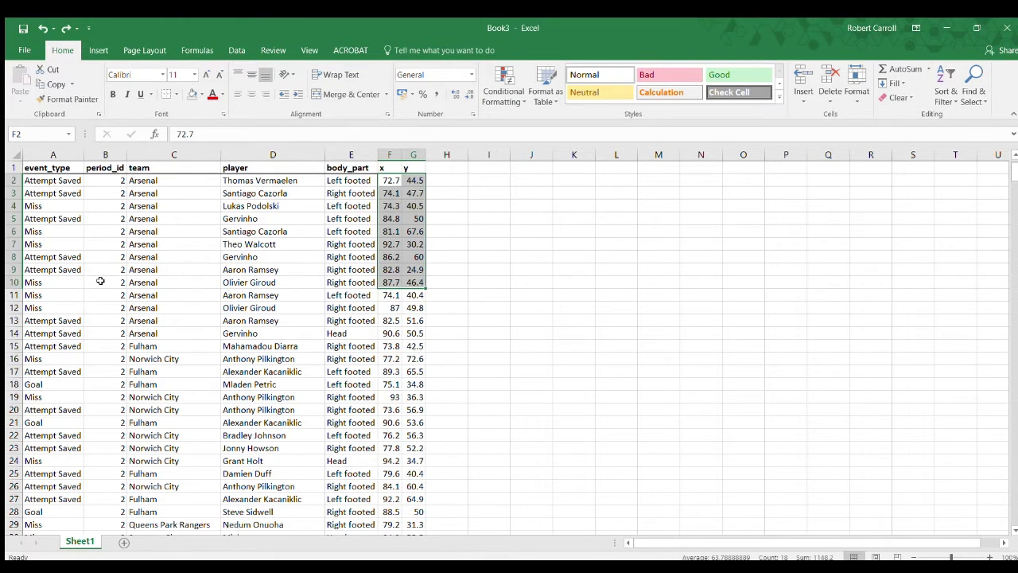
{"action": "left_click", "coordinate": [316, 271]}
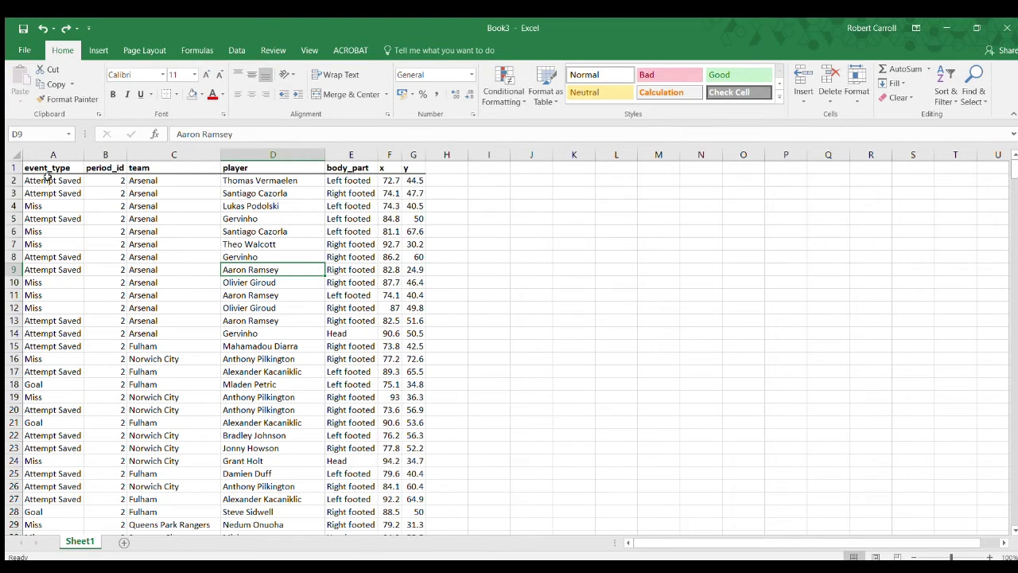
{"action": "left_click_drag", "start_coordinate": [51, 180], "coordinate": [42, 447]}
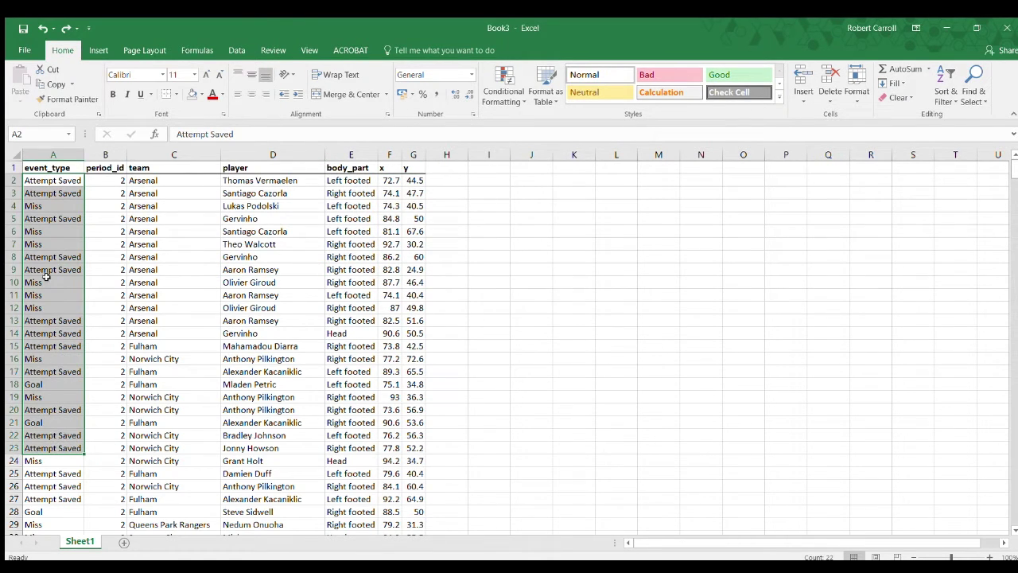
{"action": "left_click", "coordinate": [44, 244]}
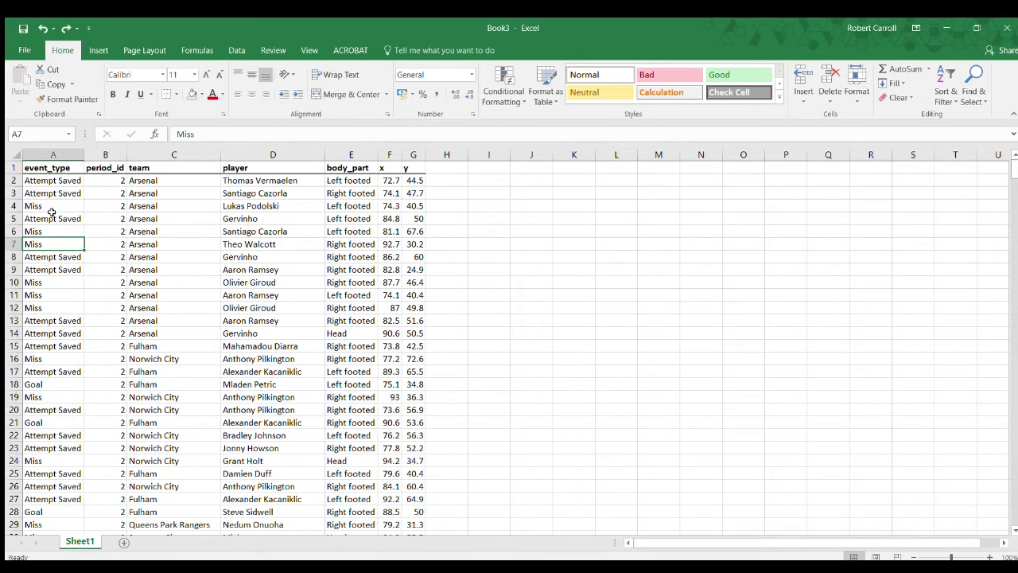
{"action": "left_click", "coordinate": [150, 257]}
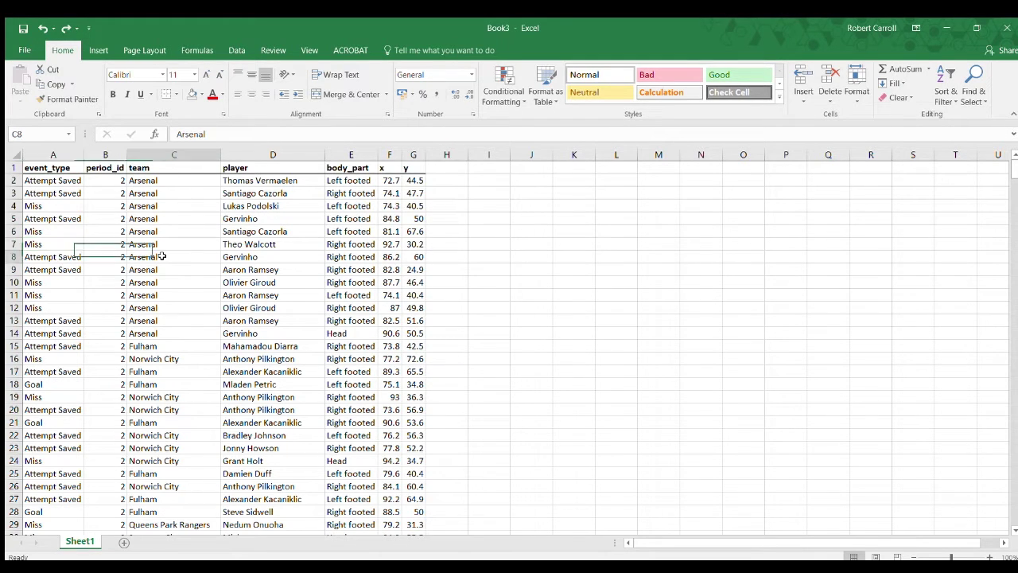
{"action": "left_click_drag", "start_coordinate": [263, 218], "coordinate": [286, 295]}
{"action": "left_click_drag", "start_coordinate": [344, 244], "coordinate": [354, 386]}
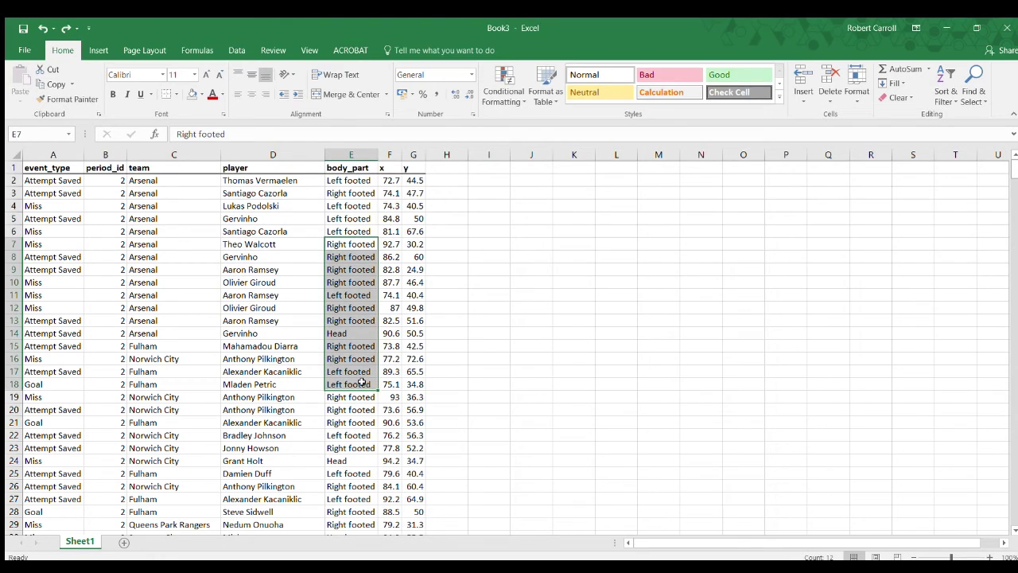
{"action": "mouse_move", "coordinate": [395, 219]}
{"action": "left_mouse_down"}
{"action": "mouse_move", "coordinate": [395, 231]}
{"action": "mouse_move", "coordinate": [413, 217]}
{"action": "left_mouse_up"}
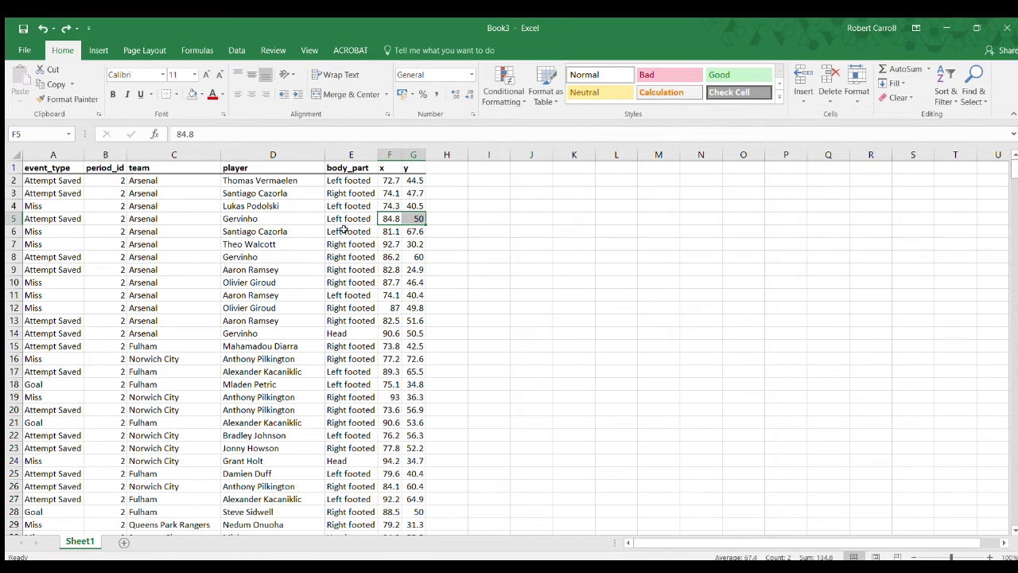
Convert the shot data into a table with headers using Ctrl+T
{"action": "left_click", "coordinate": [67, 183]}
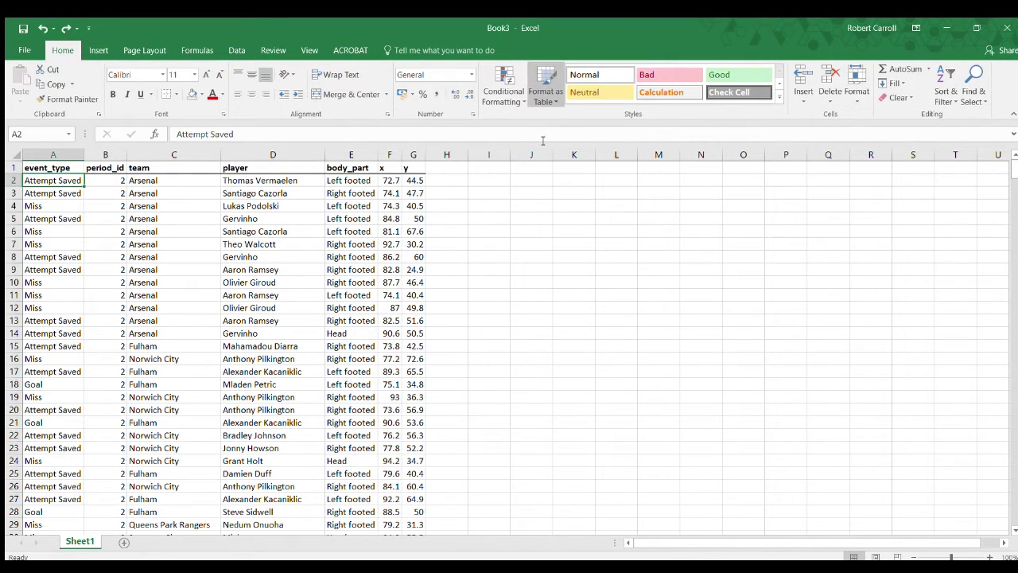
{"action": "key", "text": "ctrl+t"}
{"action": "key", "text": "Return"}
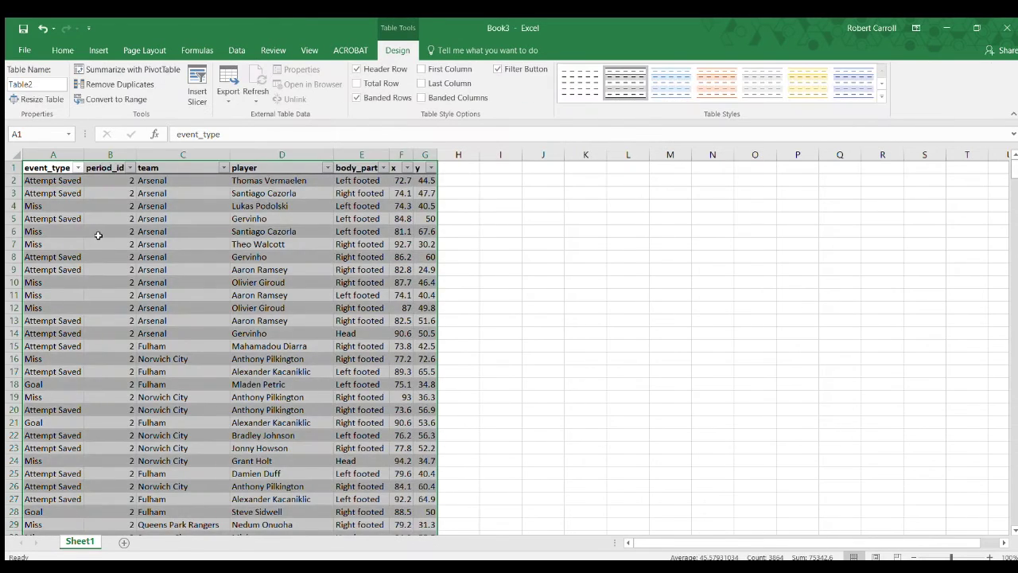
{"action": "left_click", "coordinate": [99, 232]}
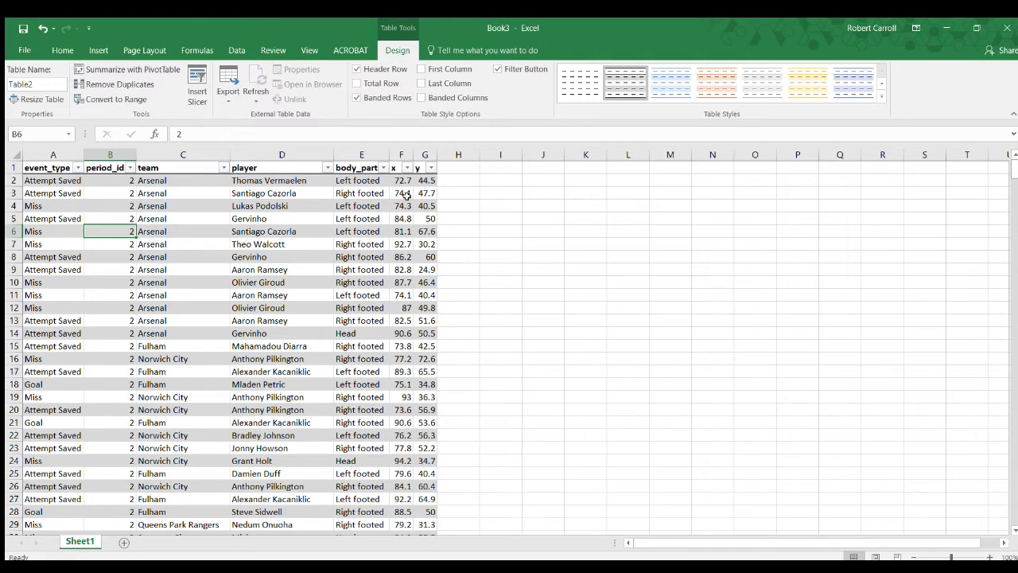
Review the new table's event types, x/y columns and the empty columns beside it
{"action": "left_click", "coordinate": [57, 181]}
{"action": "left_click_drag", "start_coordinate": [402, 181], "coordinate": [425, 180]}
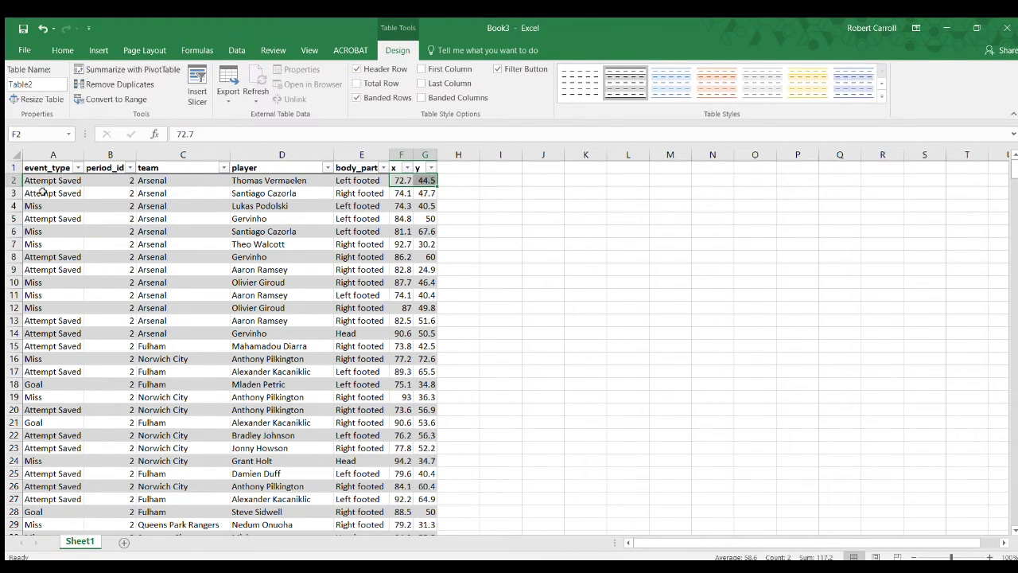
{"action": "left_click_drag", "start_coordinate": [51, 182], "coordinate": [51, 212]}
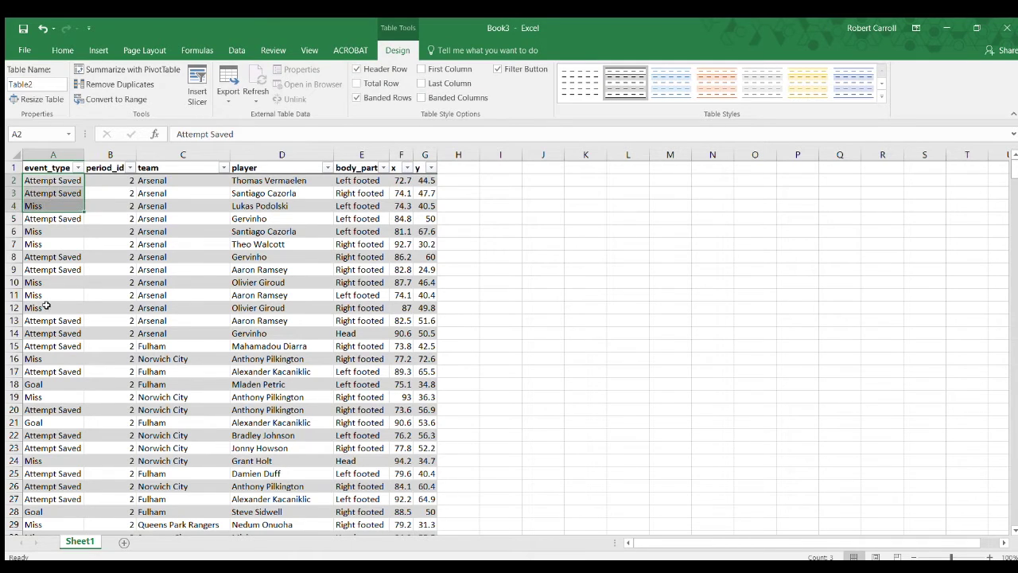
{"action": "left_click", "coordinate": [55, 385]}
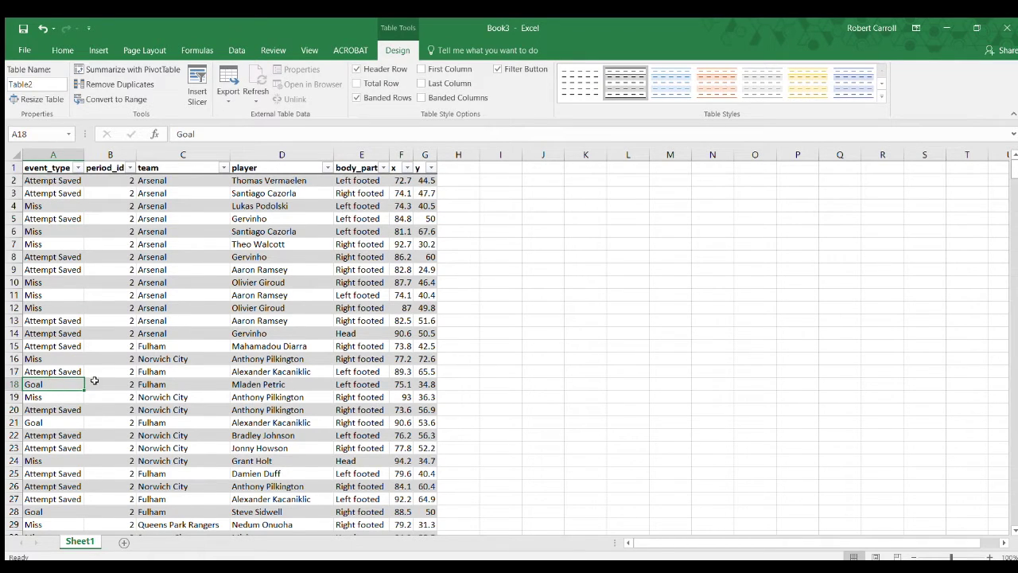
{"action": "left_click", "coordinate": [452, 168]}
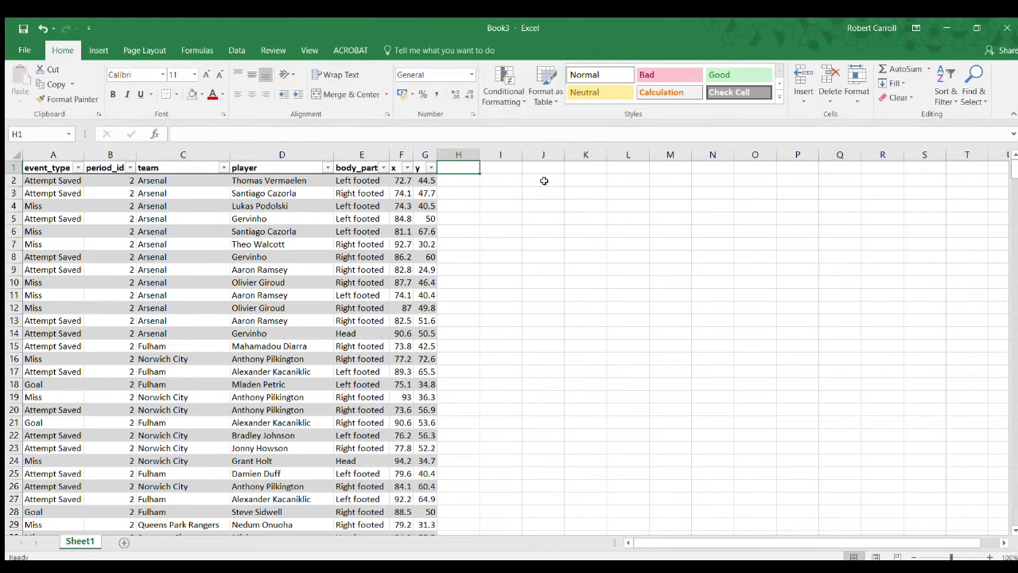
{"action": "left_click_drag", "start_coordinate": [397, 168], "coordinate": [421, 245]}
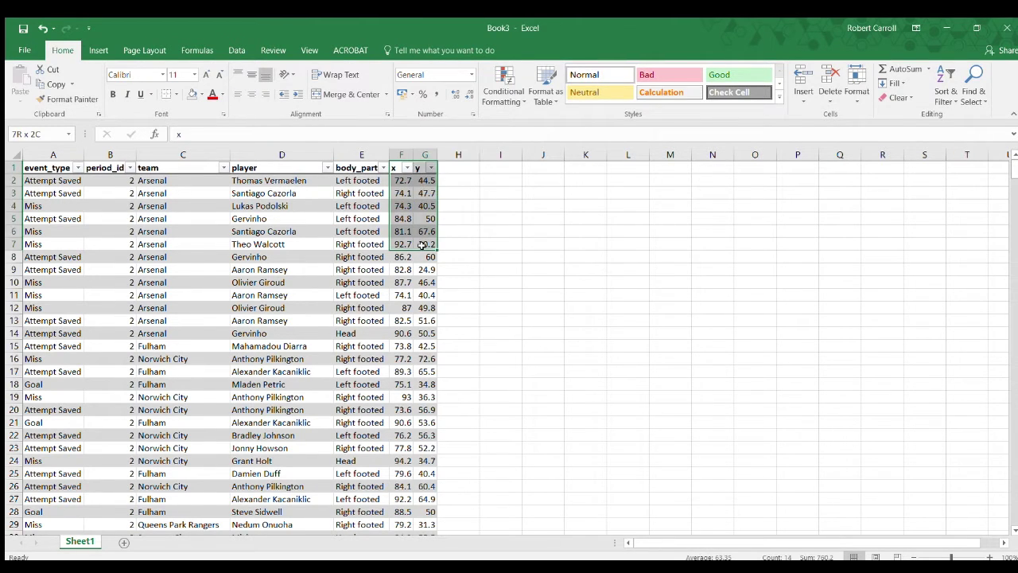
{"action": "left_click_drag", "start_coordinate": [461, 193], "coordinate": [511, 303]}
{"action": "left_click_drag", "start_coordinate": [548, 197], "coordinate": [586, 355]}
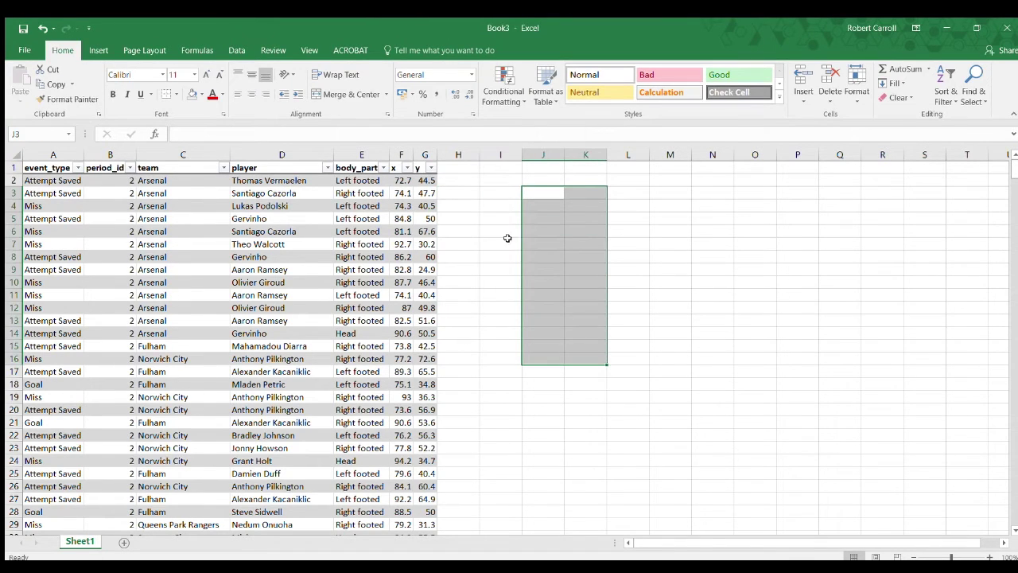
Add headers Goal X, Goal Y, Miss X and Miss Y in H1:K1, extending the table
{"action": "left_click", "coordinate": [459, 168]}
{"action": "type", "text": "Goal X"}
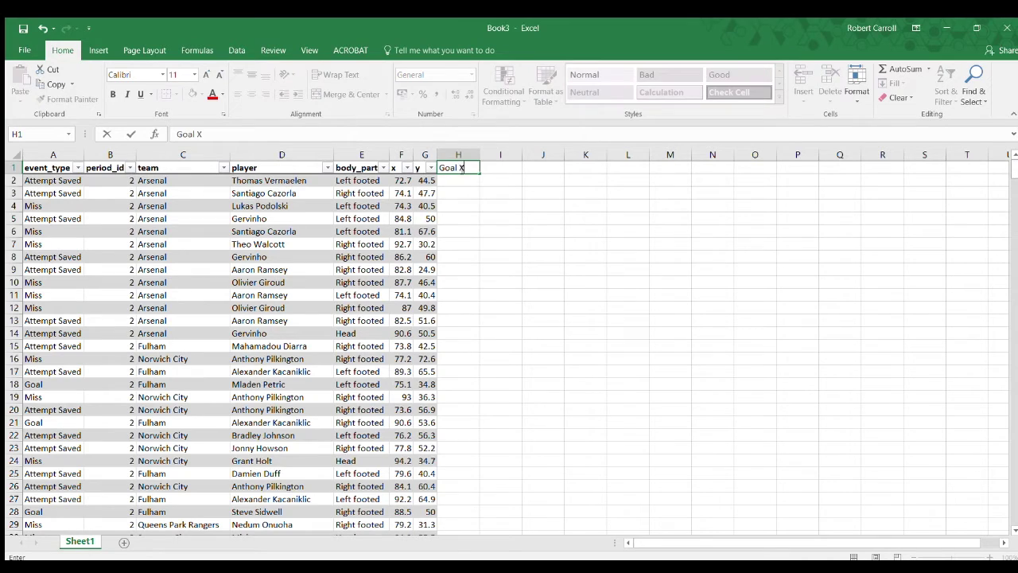
{"action": "key", "text": "Tab"}
{"action": "type", "text": "Go"}
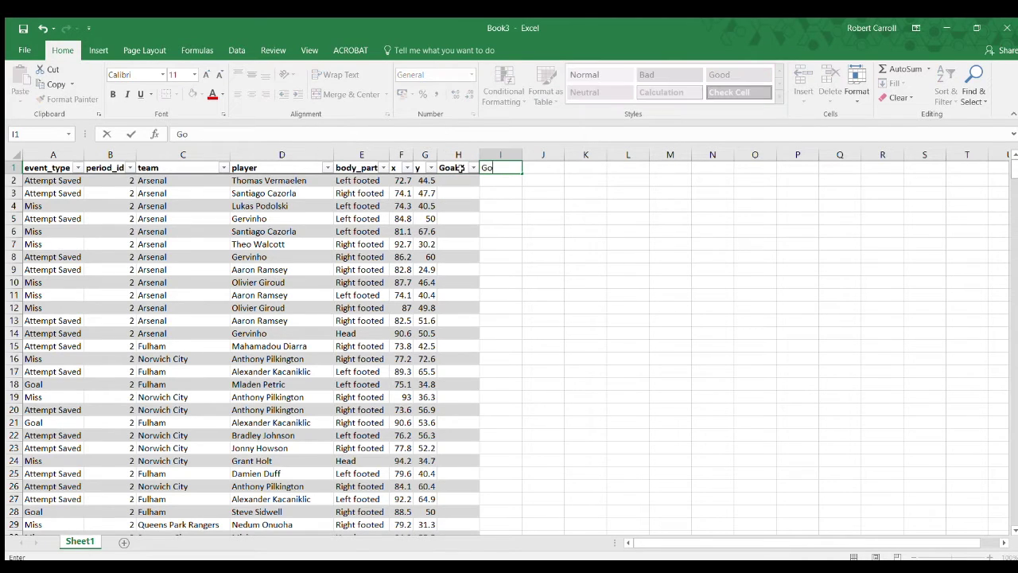
{"action": "type", "text": "al Y"}
{"action": "key", "text": "Tab"}
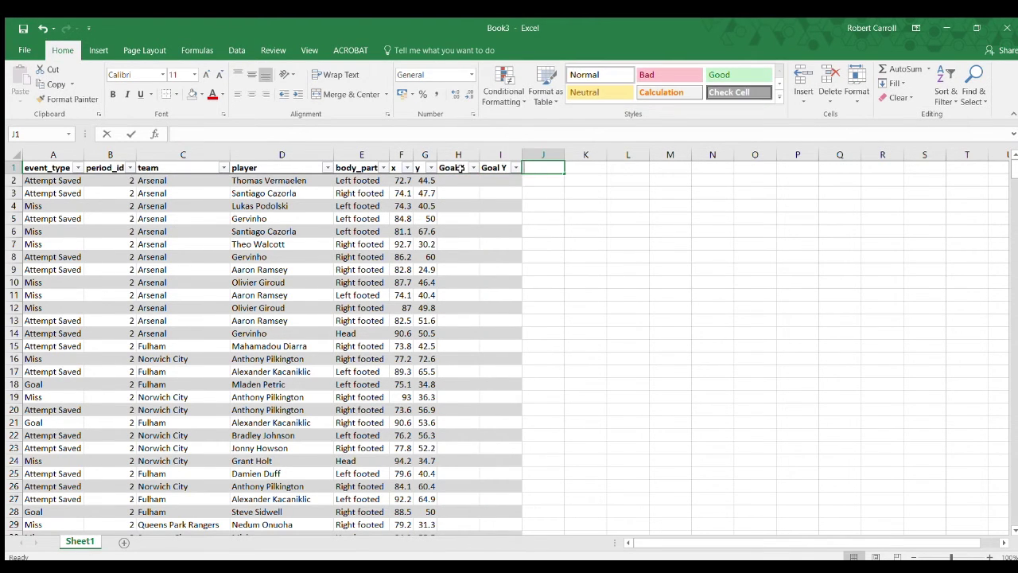
{"action": "type", "text": "Miss X"}
{"action": "key", "text": "Tab"}
{"action": "type", "text": "Miss Y"}
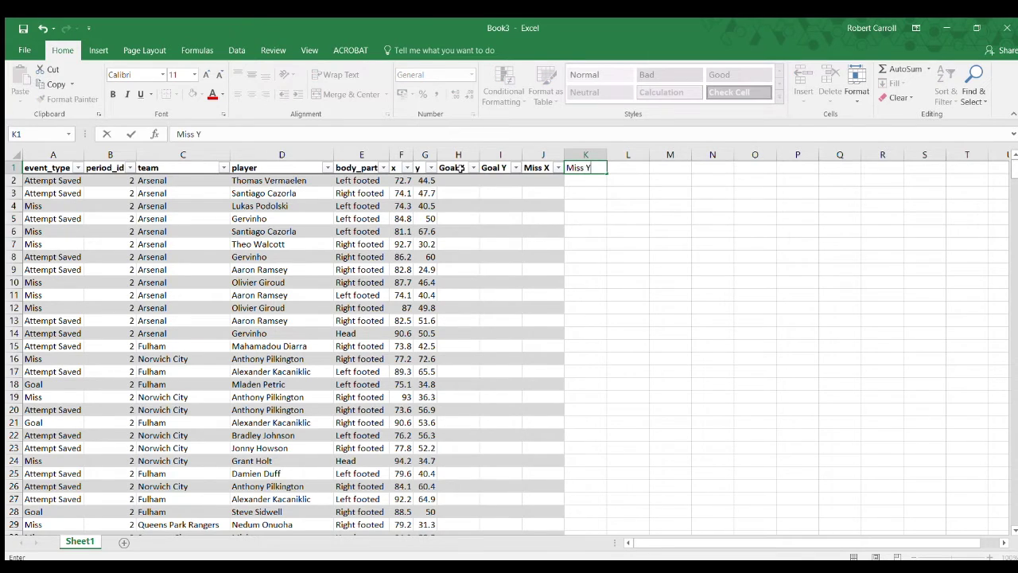
{"action": "key", "text": "Return"}
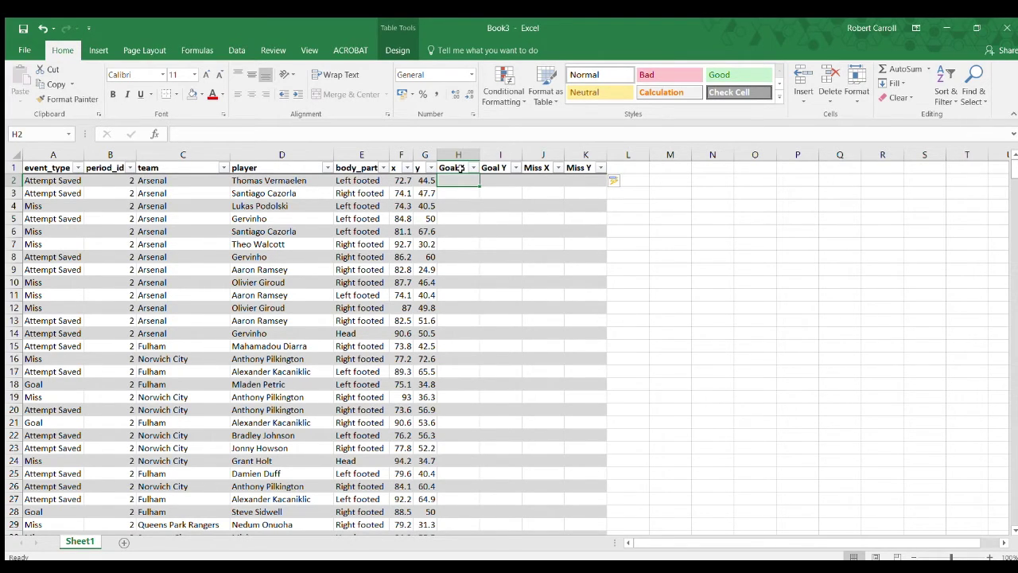
{"action": "type", "text": "=if("}
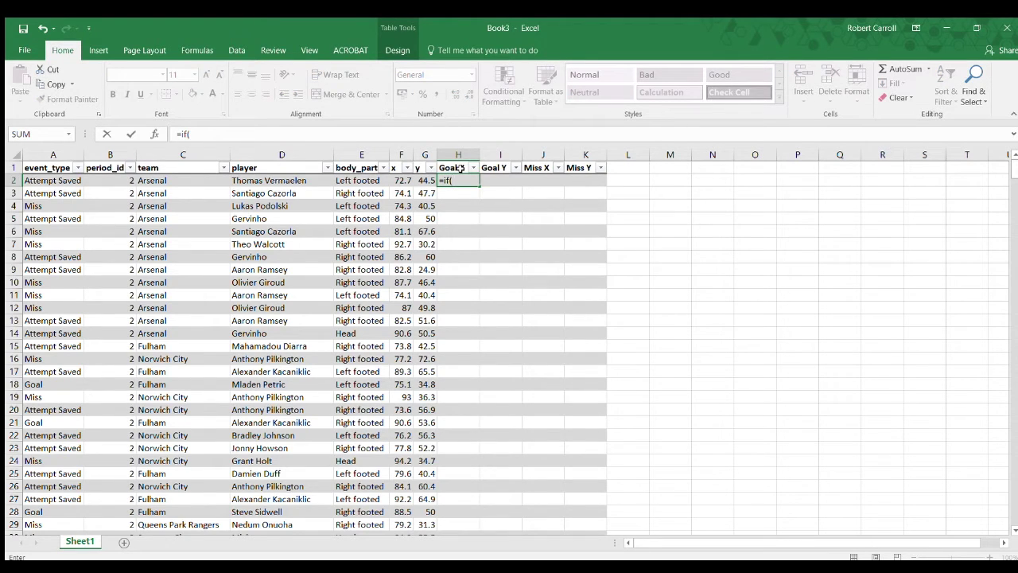
Fill Goal X with =IF([@[event_type]]="Goal",[@x],0) for every row
{"action": "left_click", "coordinate": [42, 182]}
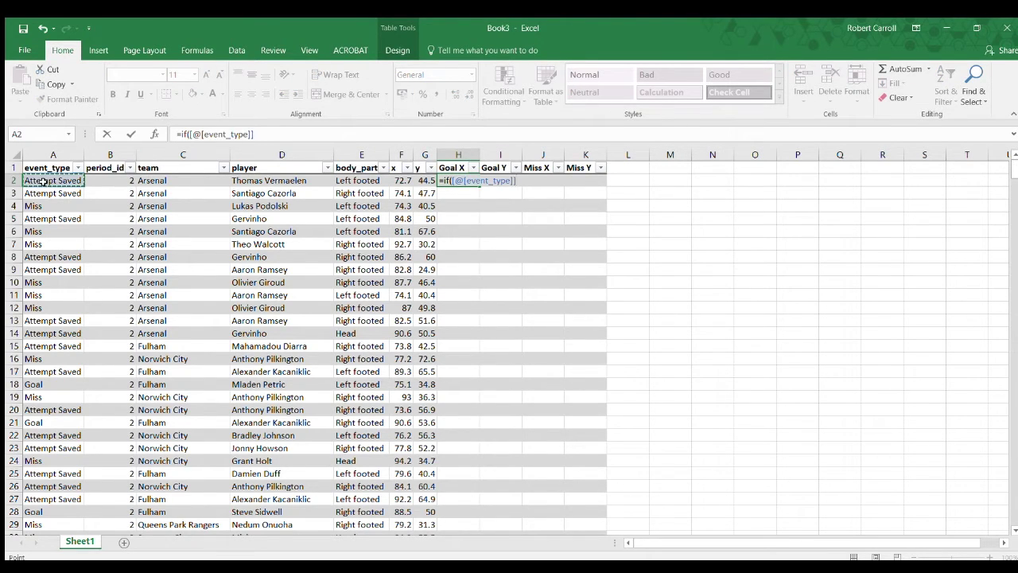
{"action": "type", "text": "=\"Goal"}
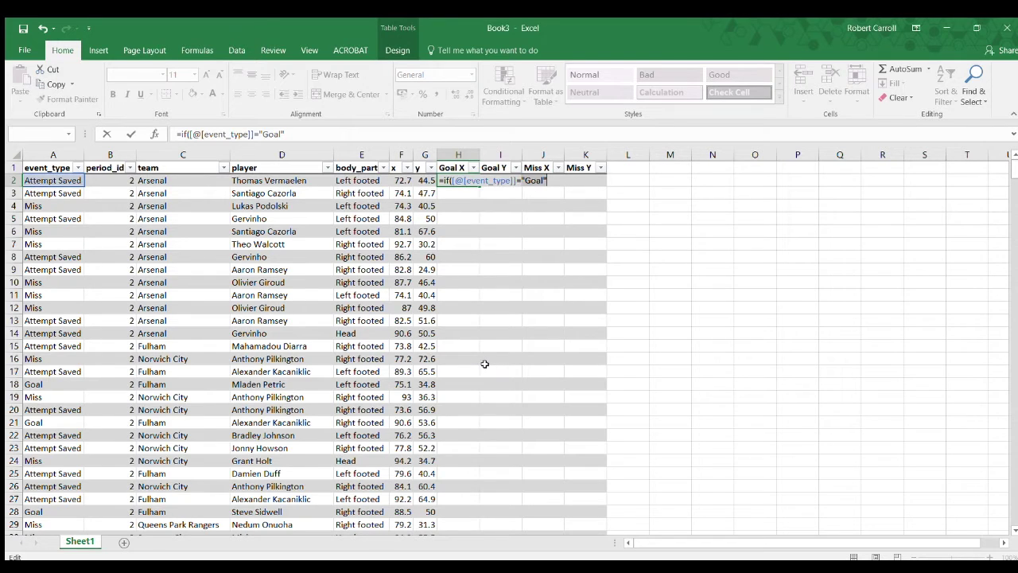
{"action": "type", "text": ","}
{"action": "left_click", "coordinate": [398, 181]}
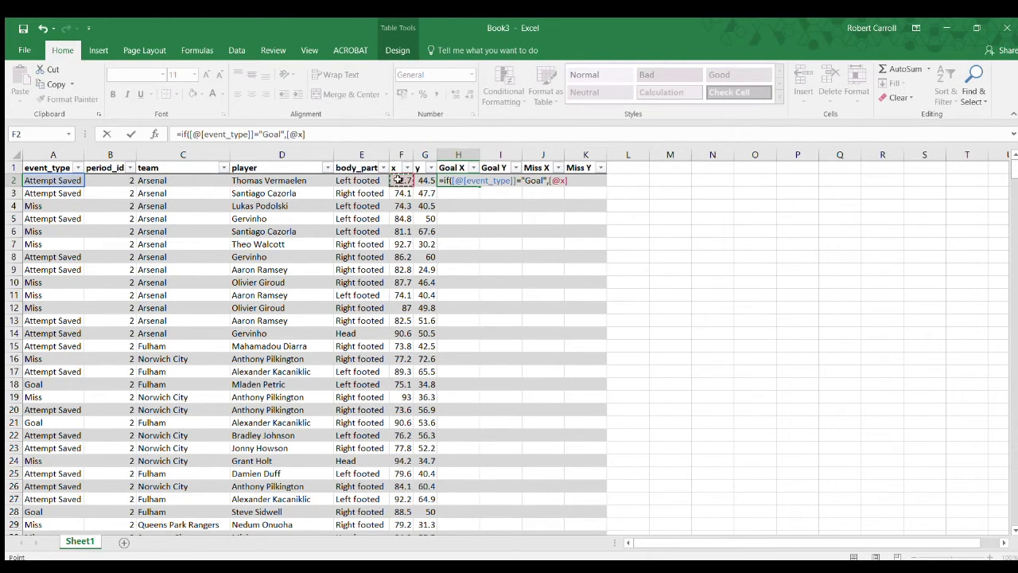
{"action": "type", "text": ",0"}
{"action": "type", "text": ")"}
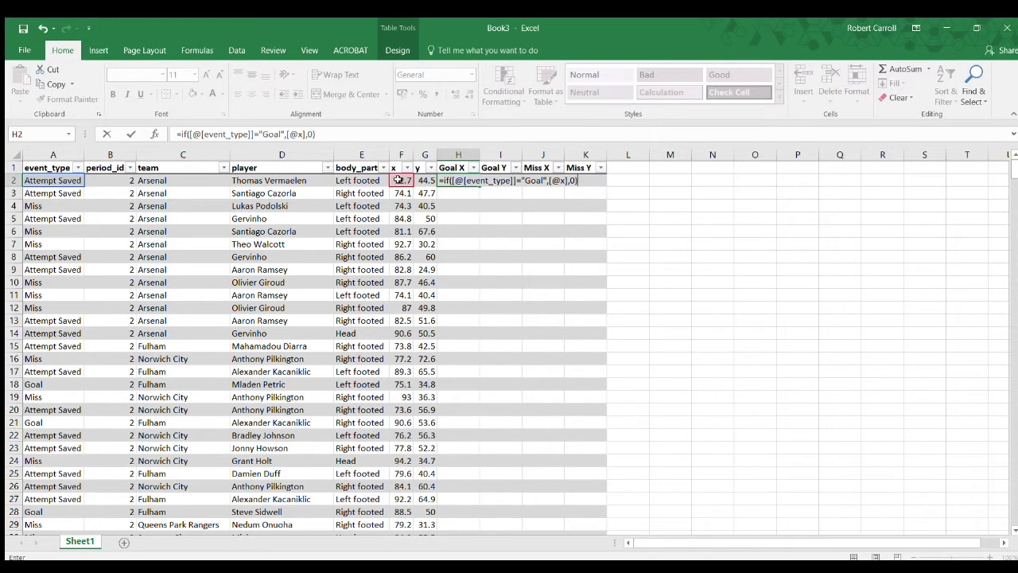
{"action": "key", "text": "Tab"}
Fill Goal Y with =IF([@[event_type]]="Goal",[@y],0) and check the first Goal row
{"action": "type", "text": "=i"}
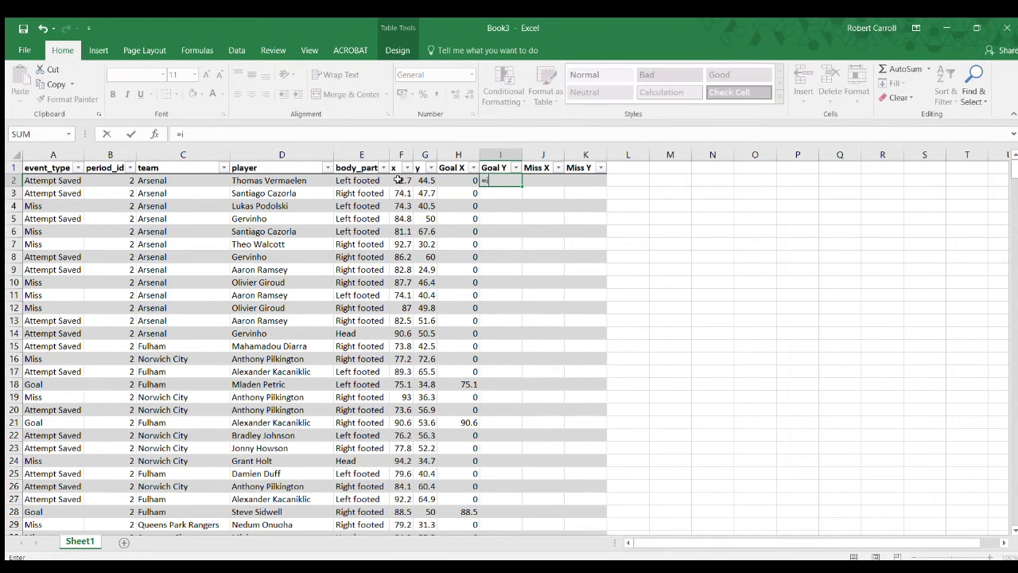
{"action": "type", "text": "f("}
{"action": "left_click", "coordinate": [60, 177]}
{"action": "type", "text": "="}
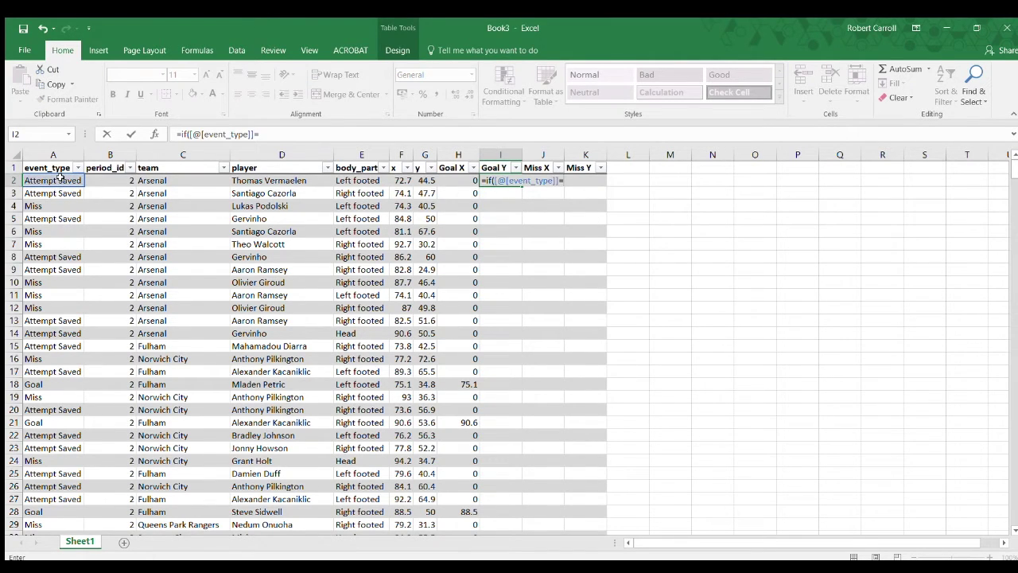
{"action": "type", "text": "\"Goal\","}
{"action": "left_click", "coordinate": [424, 182]}
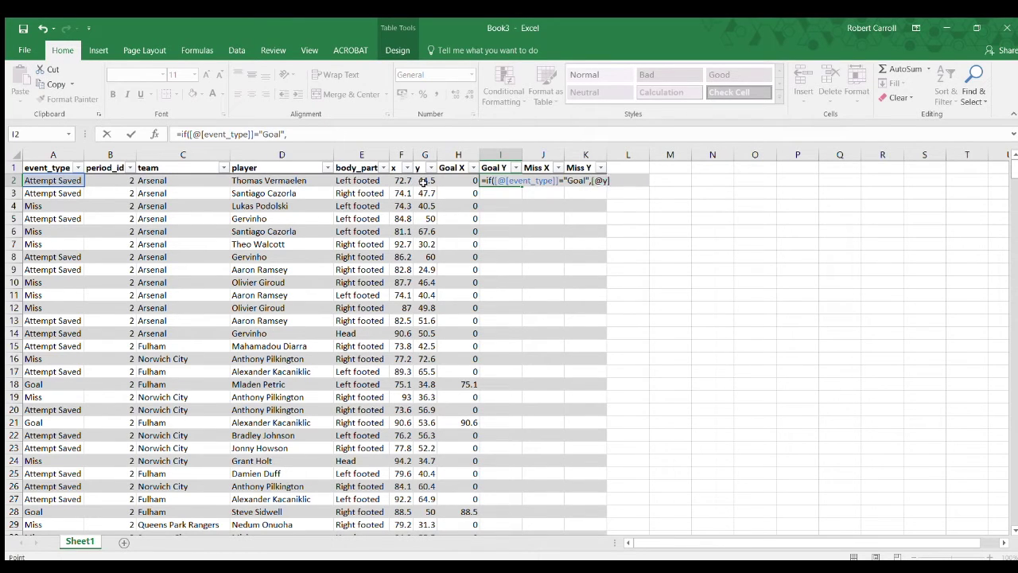
{"action": "type", "text": ",0"}
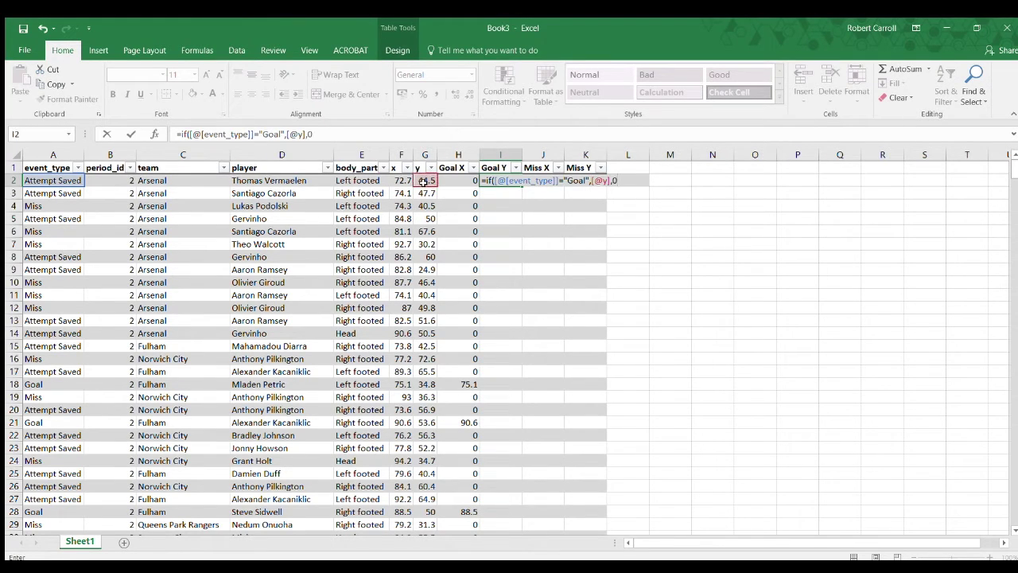
{"action": "key", "text": "Return"}
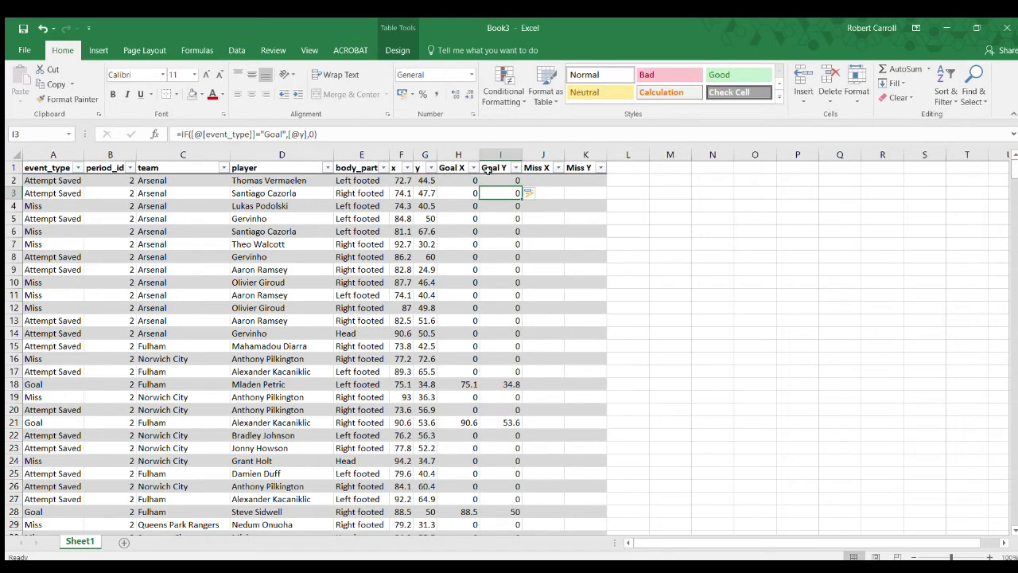
{"action": "left_click_drag", "start_coordinate": [41, 385], "coordinate": [498, 385]}
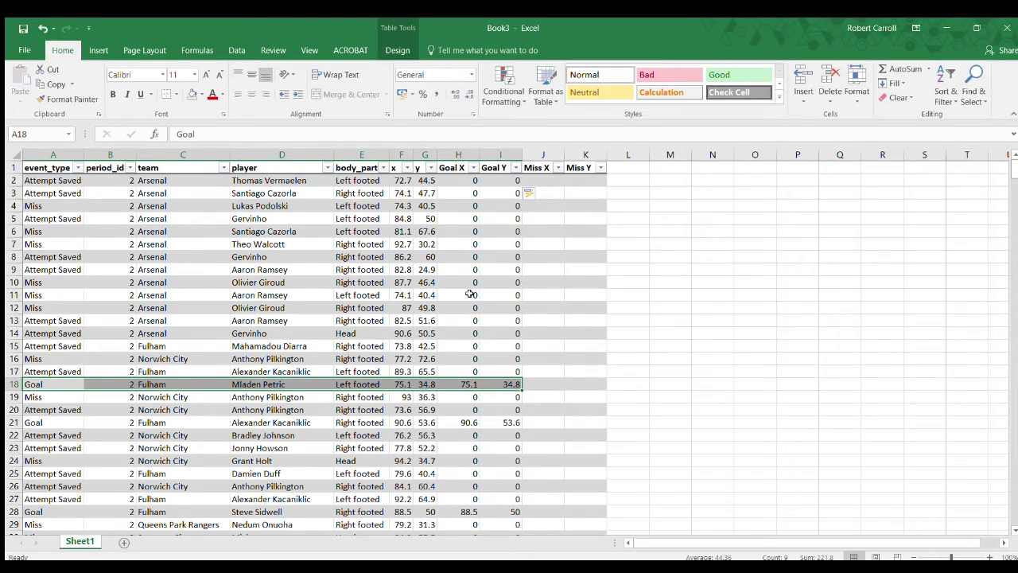
Fill Miss X with =IF([@[event_type]]="Goal",0,[@x]) for every row
{"action": "left_click", "coordinate": [549, 181]}
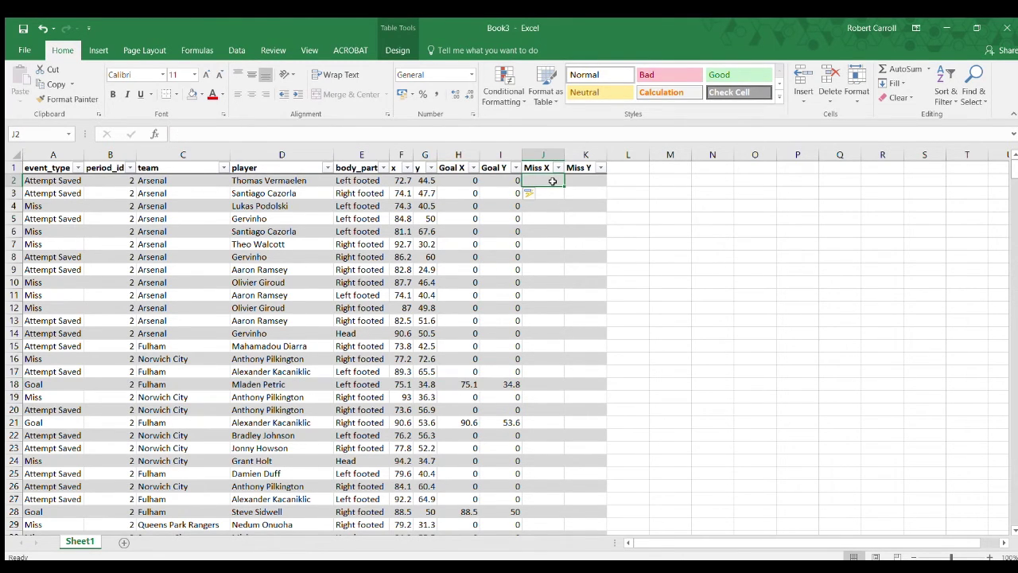
{"action": "type", "text": "=if("}
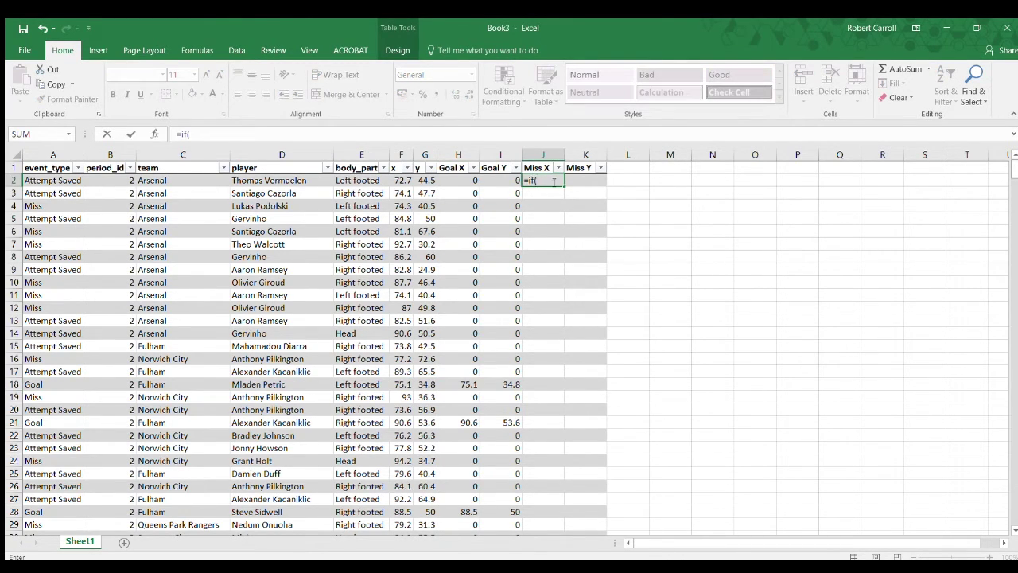
{"action": "left_click", "coordinate": [57, 180]}
{"action": "type", "text": "=\"Go"}
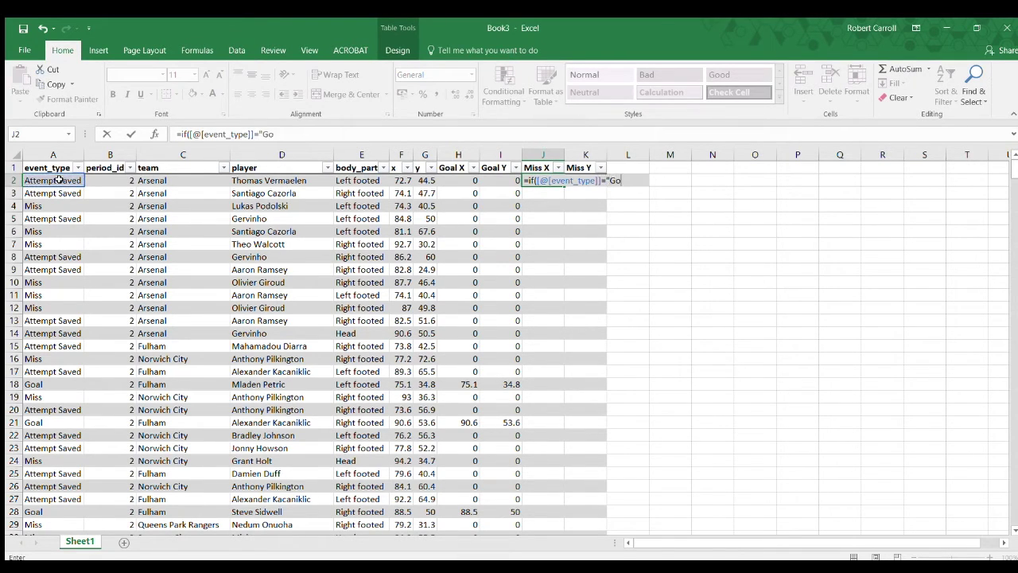
{"action": "type", "text": "al\",0,"}
{"action": "left_click", "coordinate": [402, 180]}
{"action": "key", "text": "Return"}
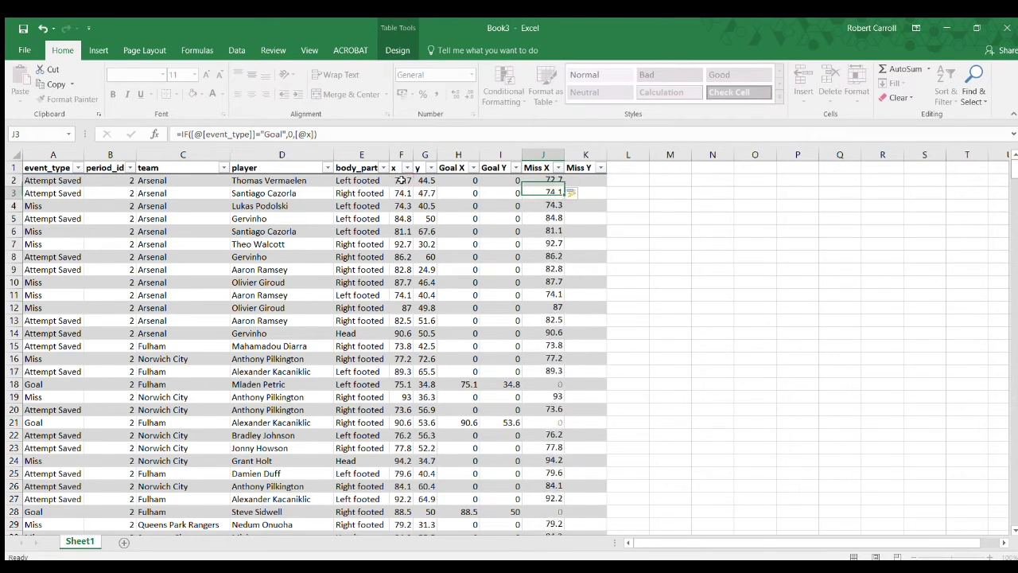
Fill Miss Y with =IF([@[event_type]]="Goal",0,[@y]) for every row
{"action": "key", "text": "Up"}
{"action": "key", "text": "Right"}
{"action": "type", "text": "=if("}
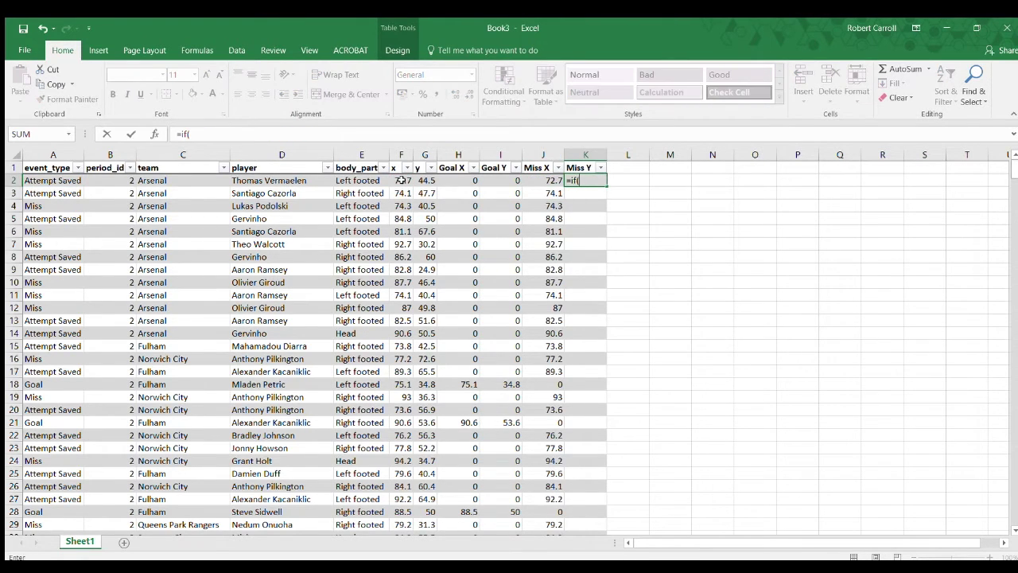
{"action": "left_click", "coordinate": [38, 180]}
{"action": "type", "text": "=\"G"}
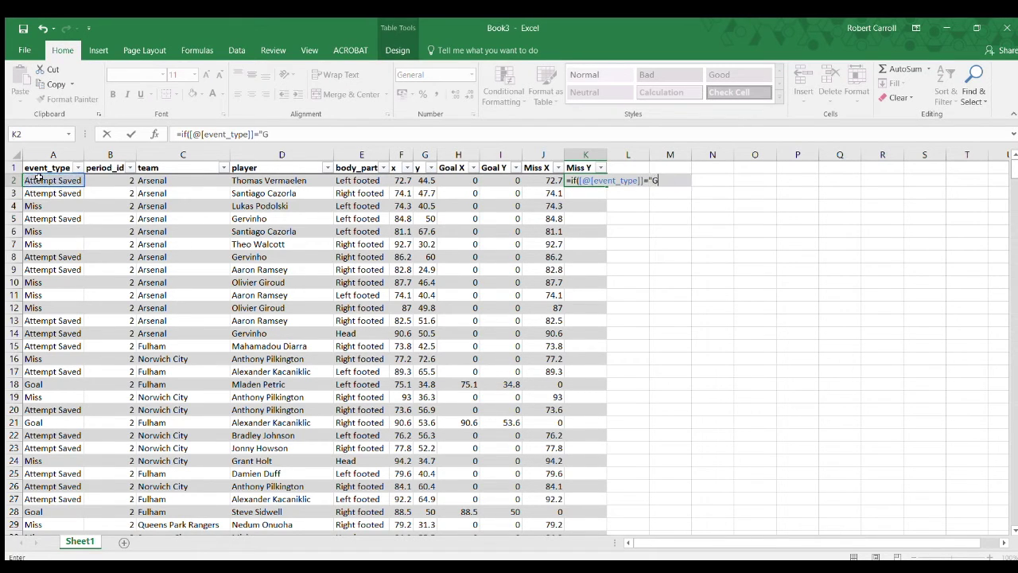
{"action": "type", "text": "oal\","}
{"action": "left_click", "coordinate": [427, 181]}
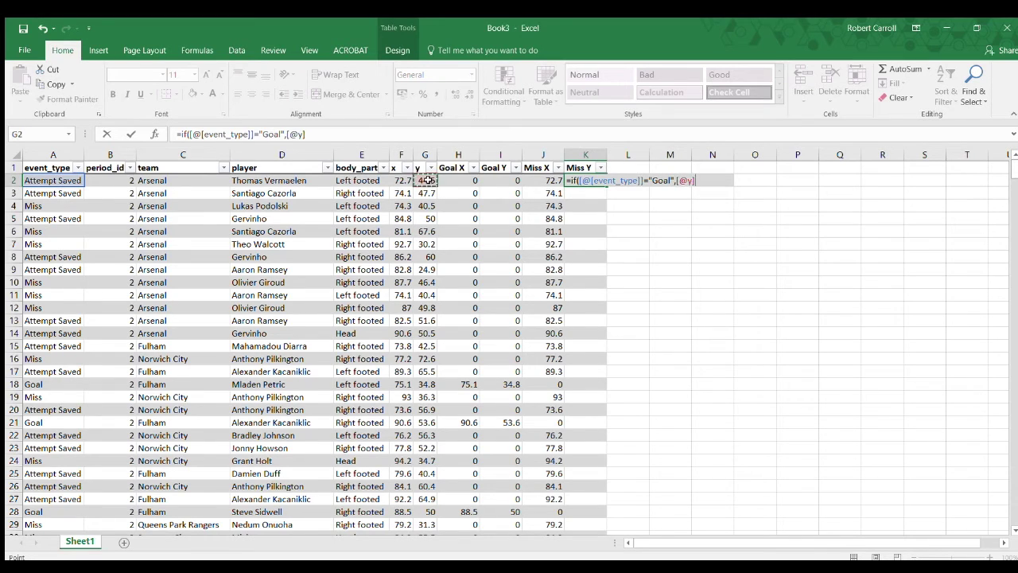
{"action": "type", "text": ","}
{"action": "key", "text": "BackSpace"}
{"action": "key", "text": "BackSpace"}
{"action": "key", "text": "BackSpace"}
{"action": "key", "text": "BackSpace"}
{"action": "key", "text": "BackSpace"}
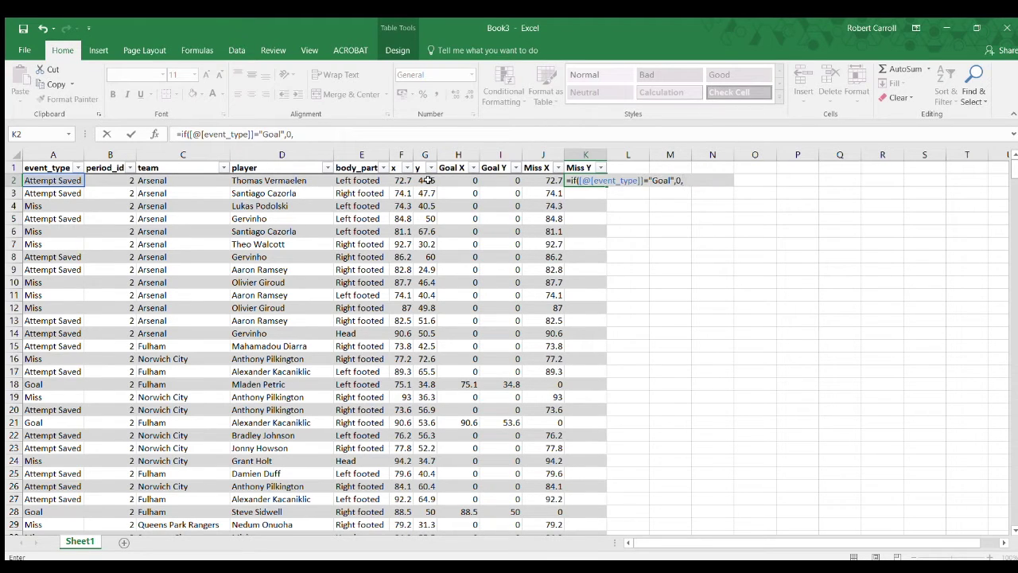
{"action": "left_click", "coordinate": [427, 180]}
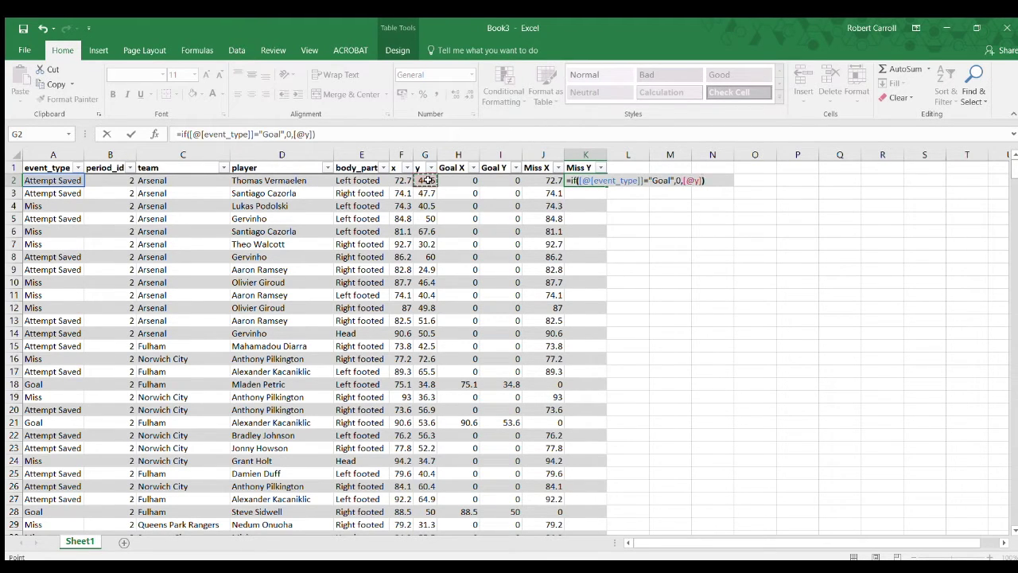
{"action": "key", "text": "Return"}
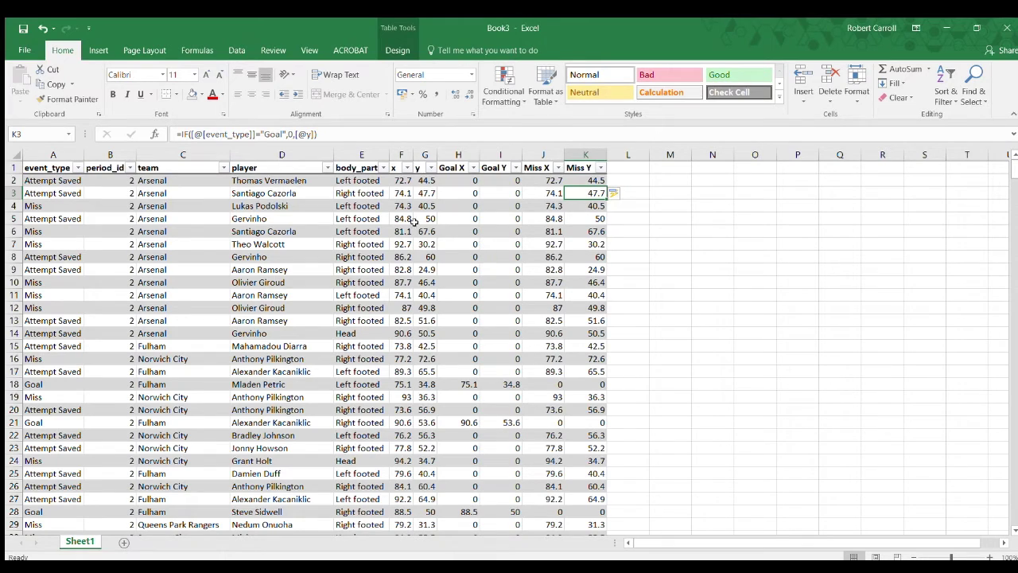
{"action": "left_click", "coordinate": [59, 180]}
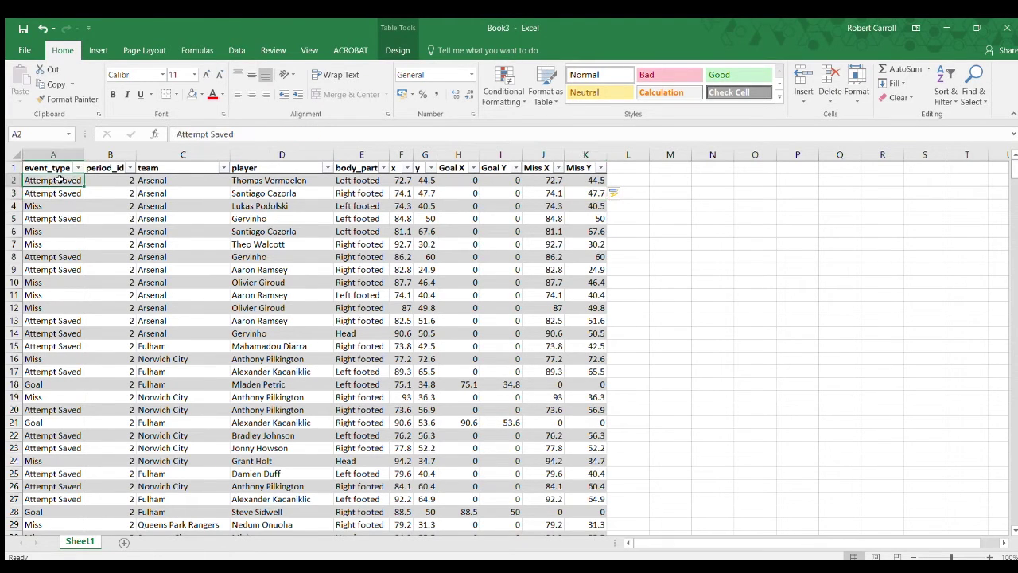
Scroll through the table to review the new Goal and Miss coordinate columns
{"action": "left_click_drag", "start_coordinate": [452, 181], "coordinate": [586, 182]}
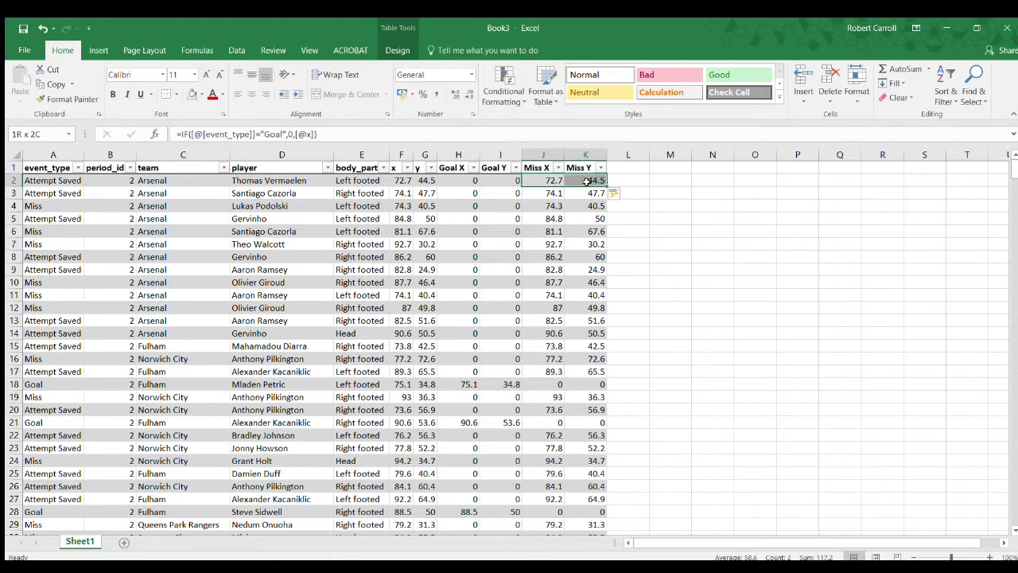
{"action": "scroll", "coordinate": [563, 373], "scroll_direction": "down", "scroll_amount": 2}
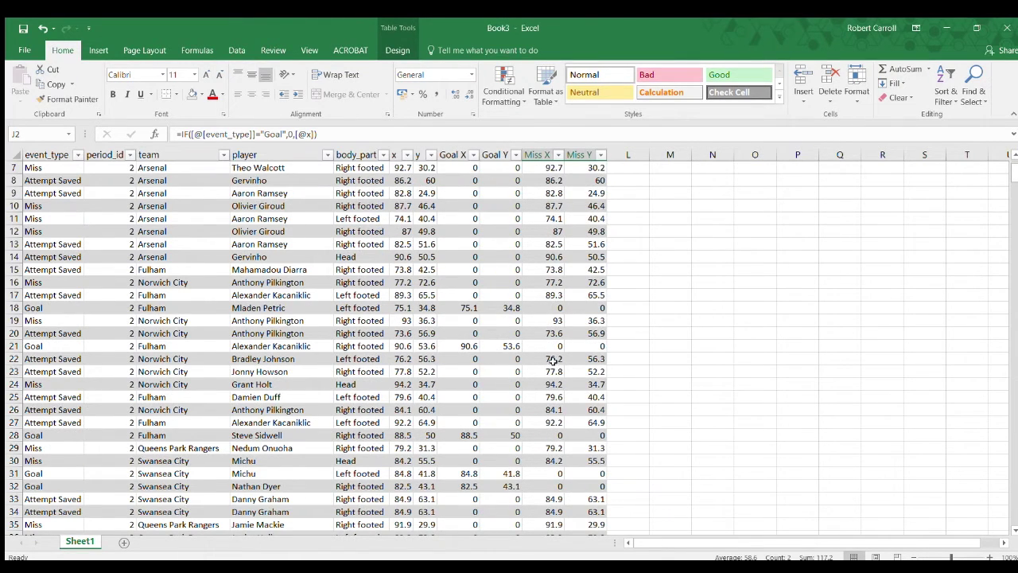
{"action": "scroll", "coordinate": [576, 350], "scroll_direction": "down", "scroll_amount": 6}
{"action": "scroll", "coordinate": [540, 406], "scroll_direction": "up", "scroll_amount": 8}
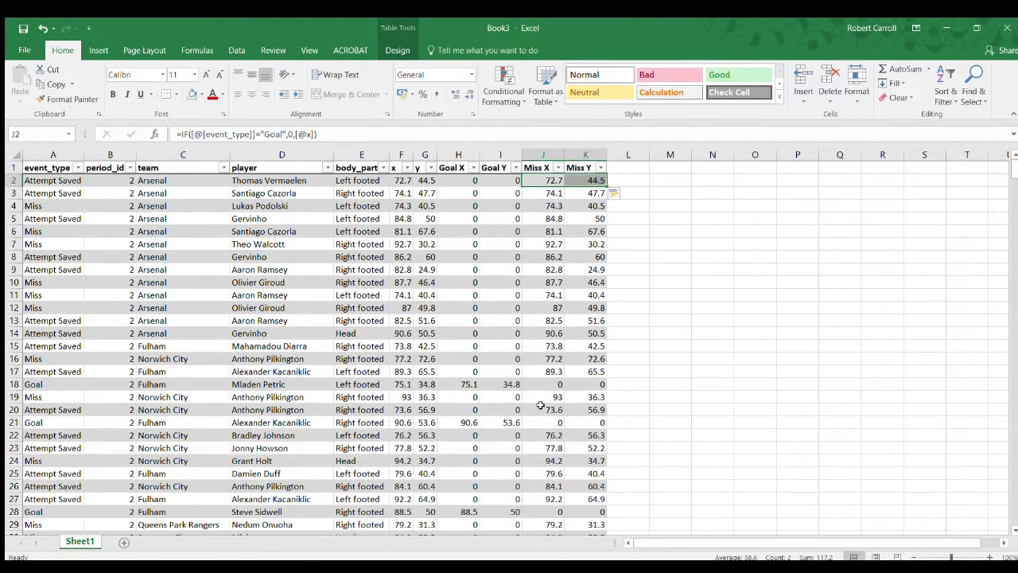
{"action": "left_click", "coordinate": [721, 292]}
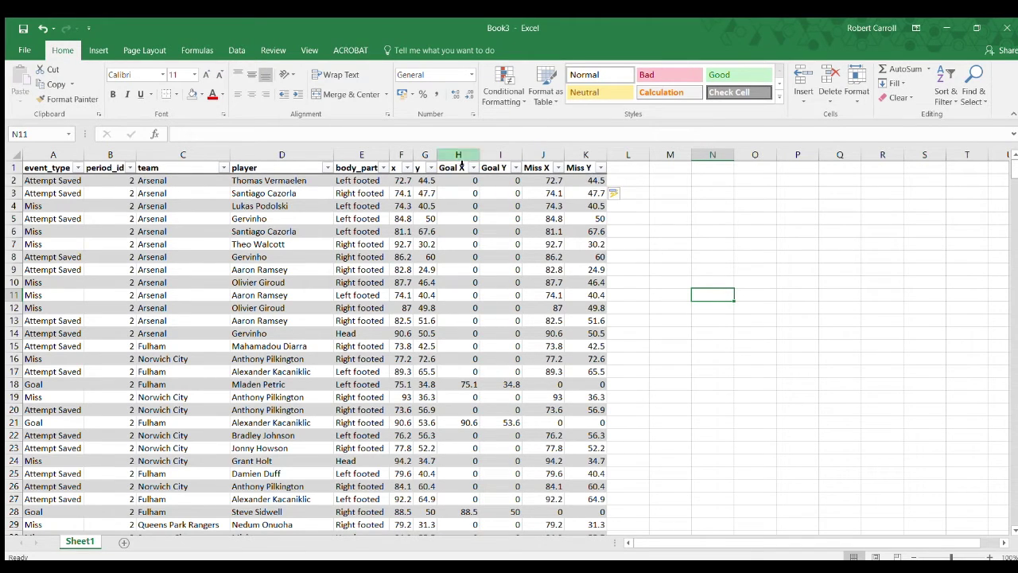
Select the Goal X and Goal Y values H2:I552 and bring up the Insert ribbon
{"action": "left_click_drag", "start_coordinate": [455, 169], "coordinate": [509, 244]}
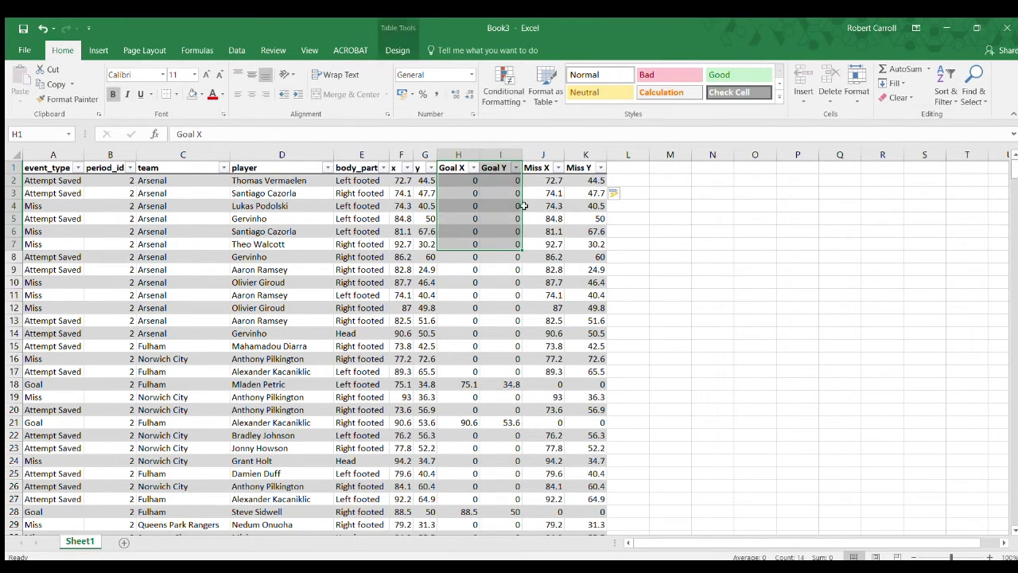
{"action": "left_click_drag", "start_coordinate": [539, 165], "coordinate": [576, 196]}
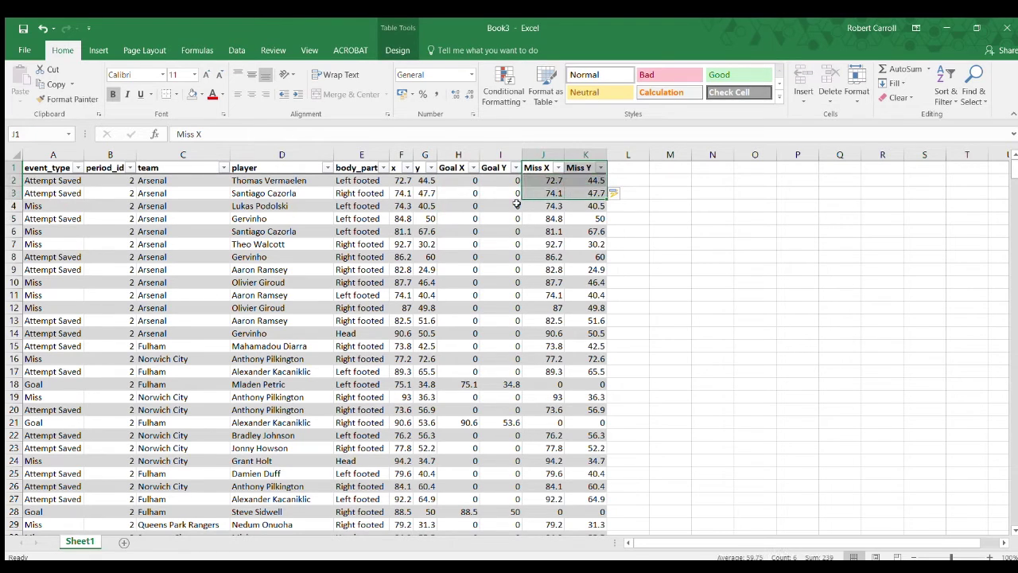
{"action": "left_click", "coordinate": [508, 197]}
{"action": "left_click_drag", "start_coordinate": [469, 180], "coordinate": [508, 180]}
{"action": "key", "text": "ctrl+shift+Down"}
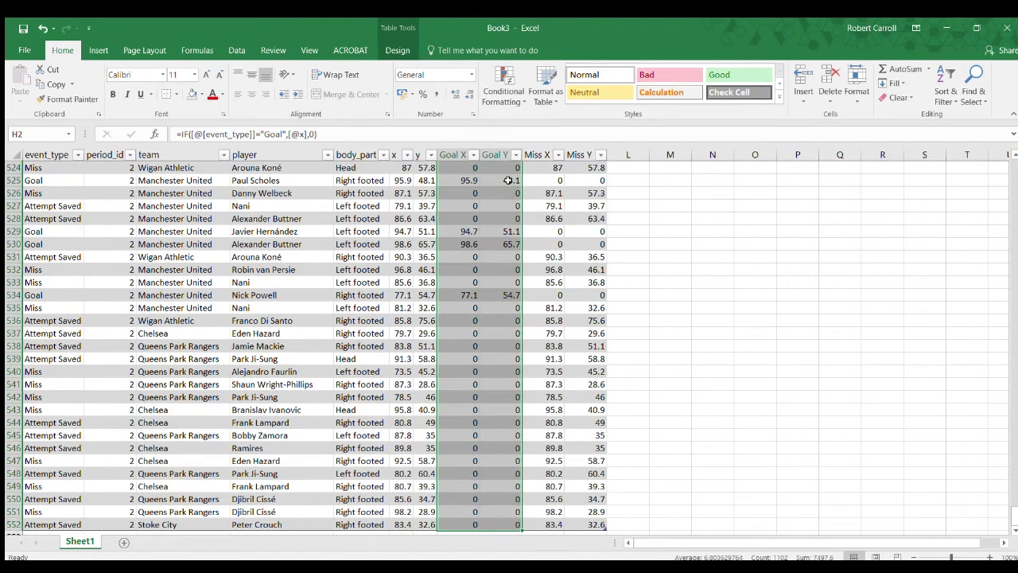
{"action": "left_click_drag", "start_coordinate": [1012, 520], "coordinate": [1013, 157]}
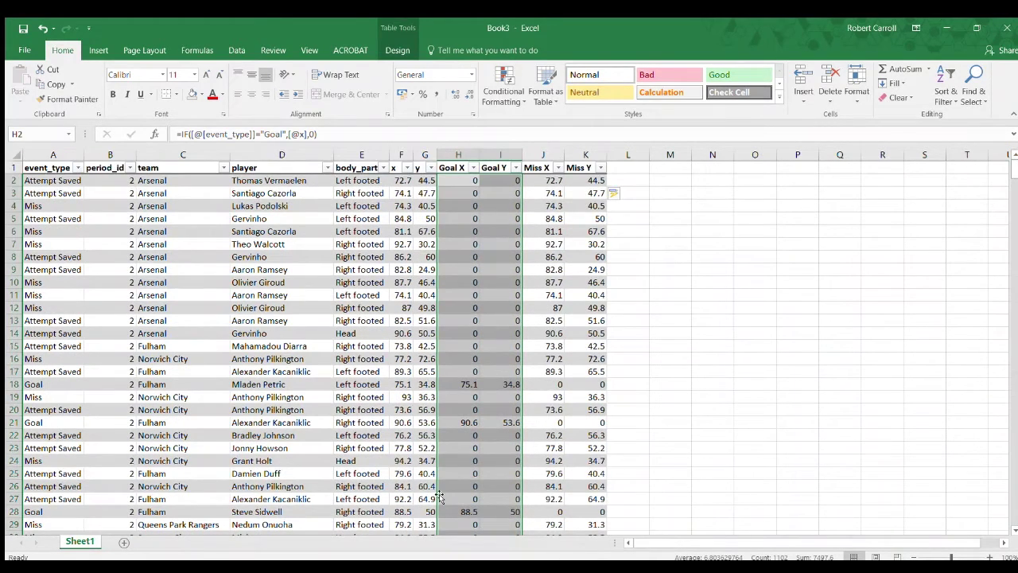
{"action": "left_click", "coordinate": [98, 50]}
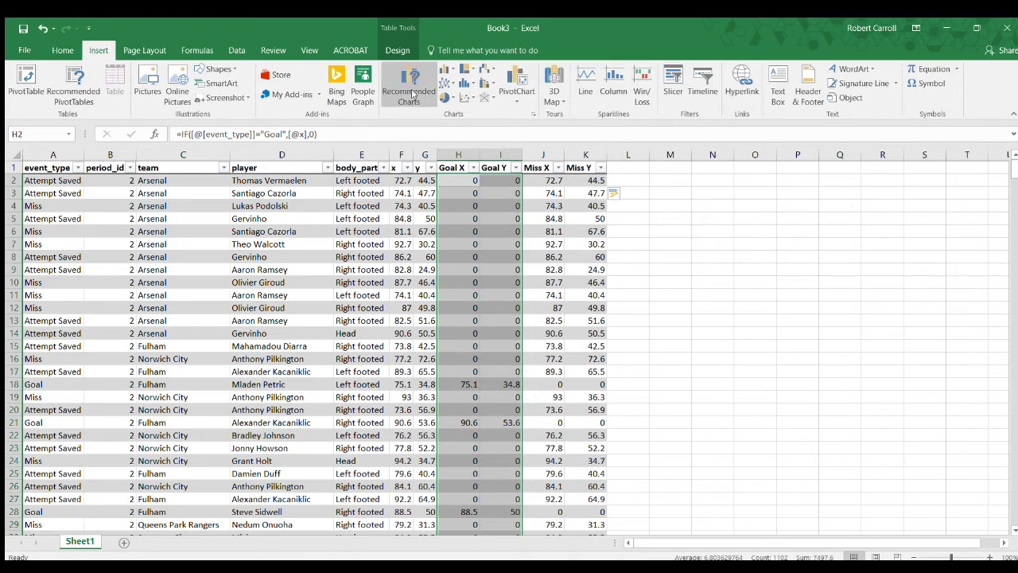
Insert a scatter chart of Goal X/Goal Y, enlarge it and move it left over the sheet
{"action": "left_click", "coordinate": [467, 97]}
{"action": "left_click", "coordinate": [478, 137]}
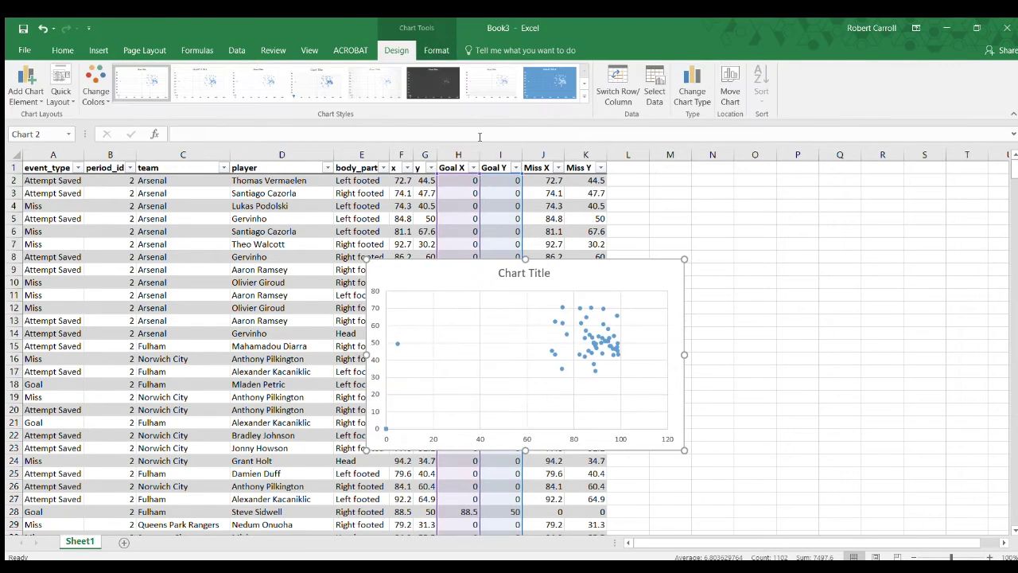
{"action": "left_click_drag", "start_coordinate": [684, 259], "coordinate": [786, 216]}
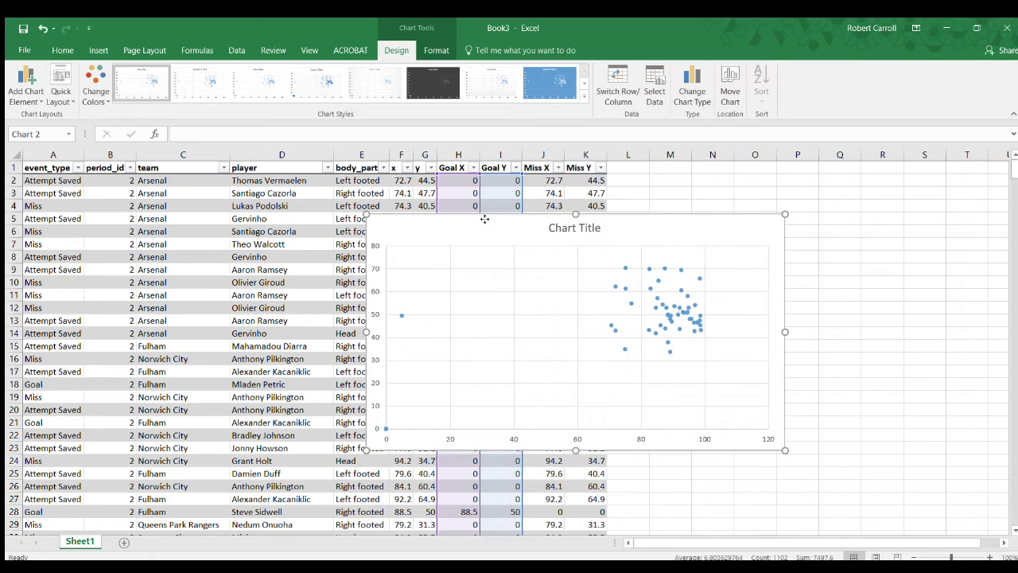
{"action": "left_click_drag", "start_coordinate": [483, 217], "coordinate": [255, 209]}
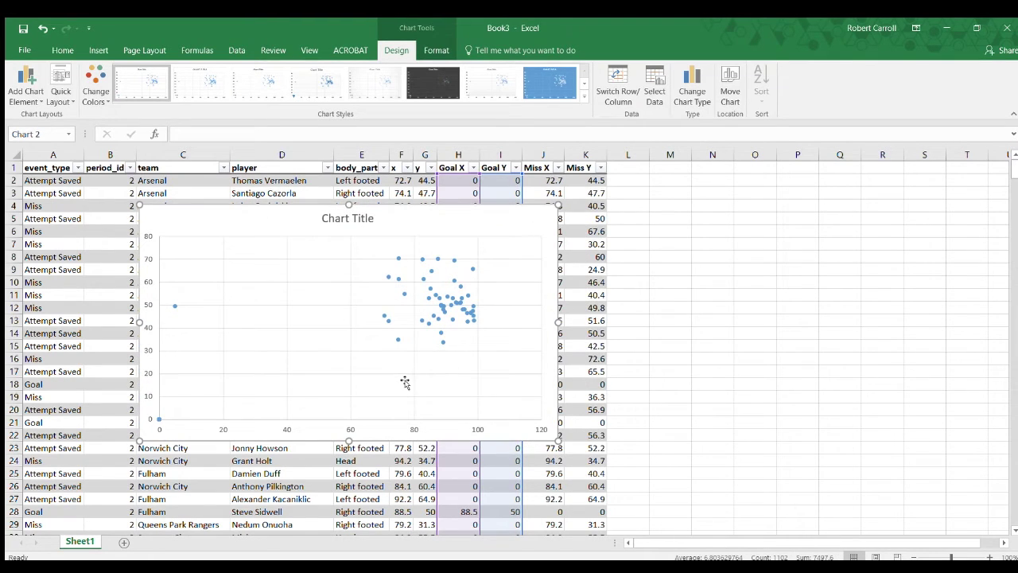
{"action": "left_click", "coordinate": [408, 431]}
{"action": "double_click", "coordinate": [441, 422]}
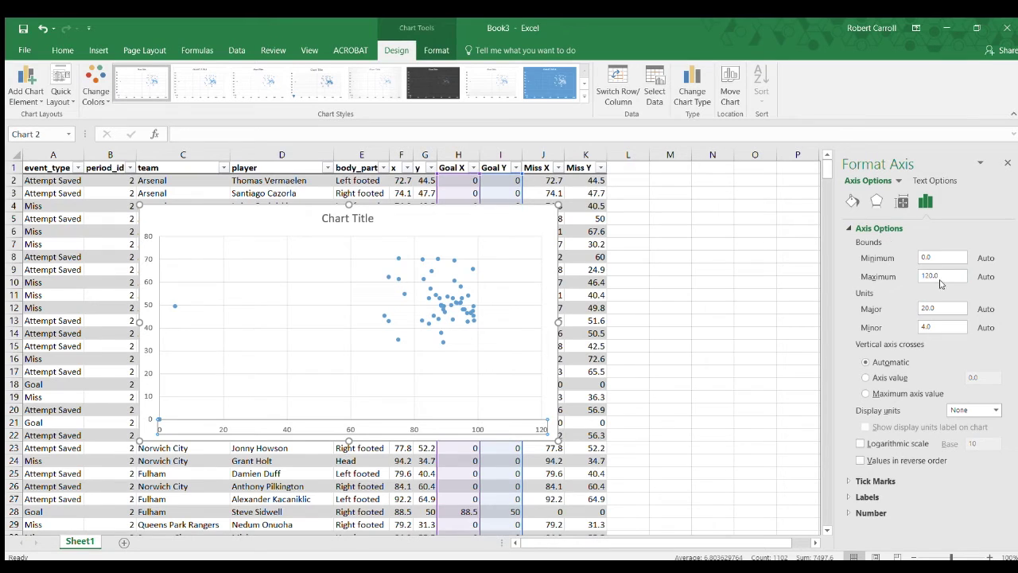
Set the maximum bound of both the horizontal and vertical axes to 100
{"action": "double_click", "coordinate": [940, 277]}
{"action": "type", "text": "100"}
{"action": "key", "text": "Return"}
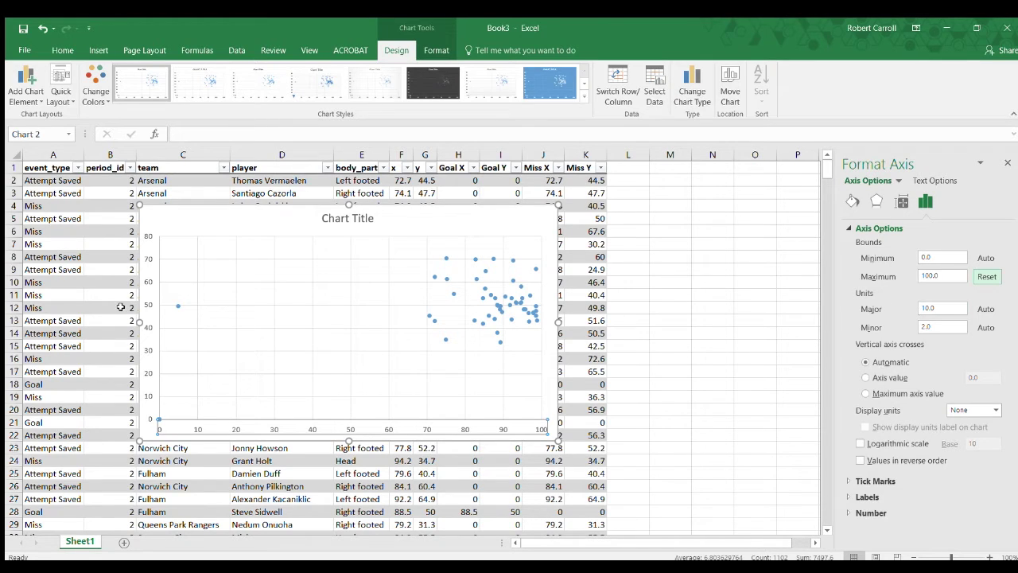
{"action": "left_click", "coordinate": [158, 380]}
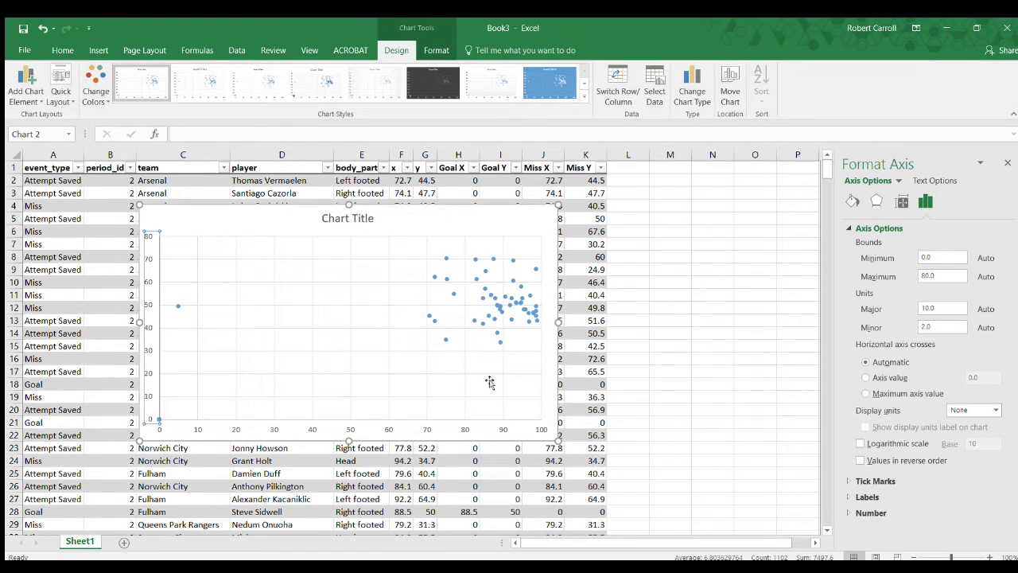
{"action": "double_click", "coordinate": [938, 276]}
{"action": "type", "text": "1"}
{"action": "key", "text": "Return"}
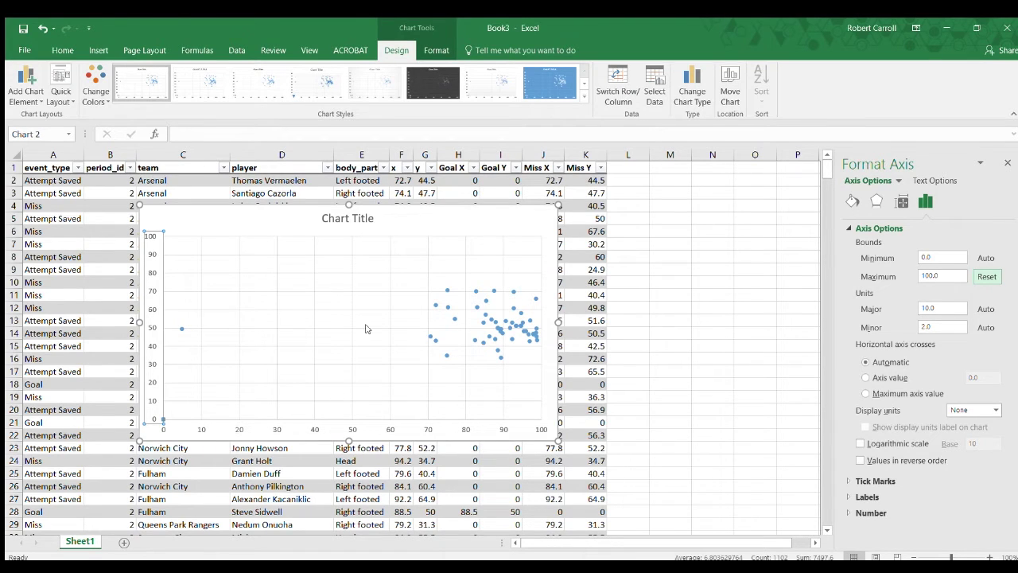
Delete the chart's gridlines, vertical axis labels and chart title
{"action": "left_click", "coordinate": [271, 291]}
{"action": "key", "text": "Delete"}
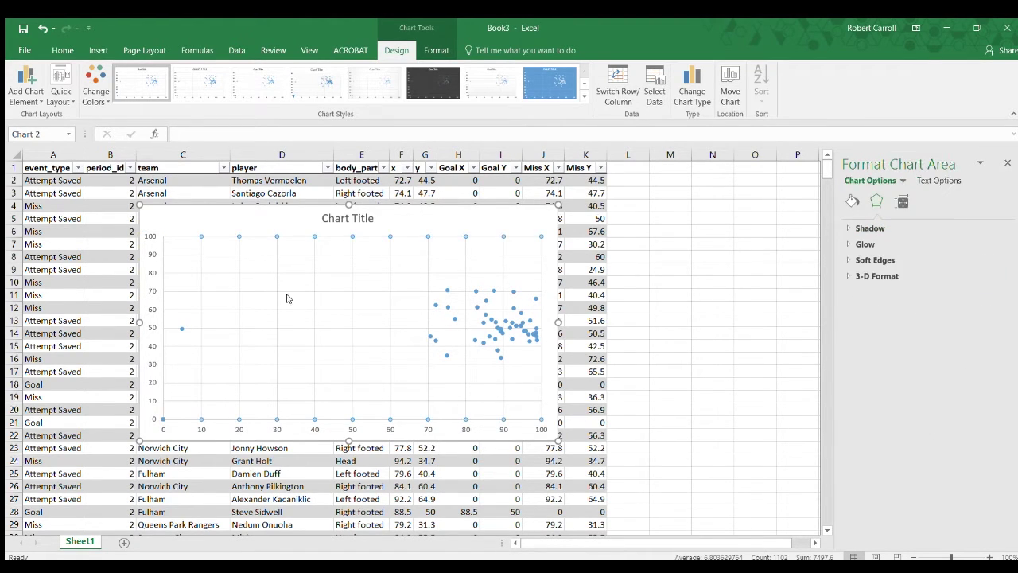
{"action": "left_click", "coordinate": [278, 290]}
{"action": "key", "text": "Delete"}
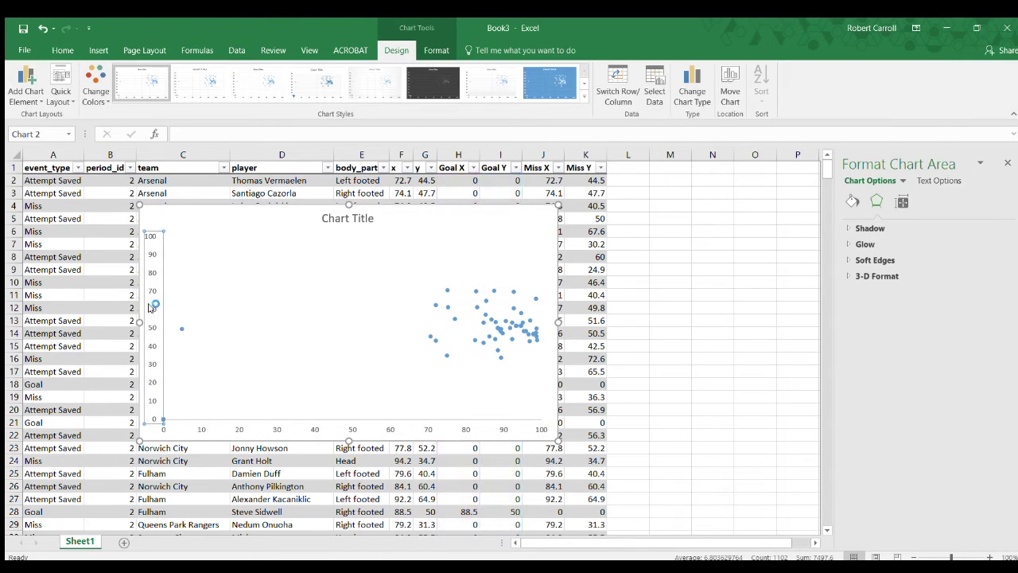
{"action": "left_click", "coordinate": [153, 300]}
{"action": "key", "text": "Delete"}
{"action": "key", "text": "Delete"}
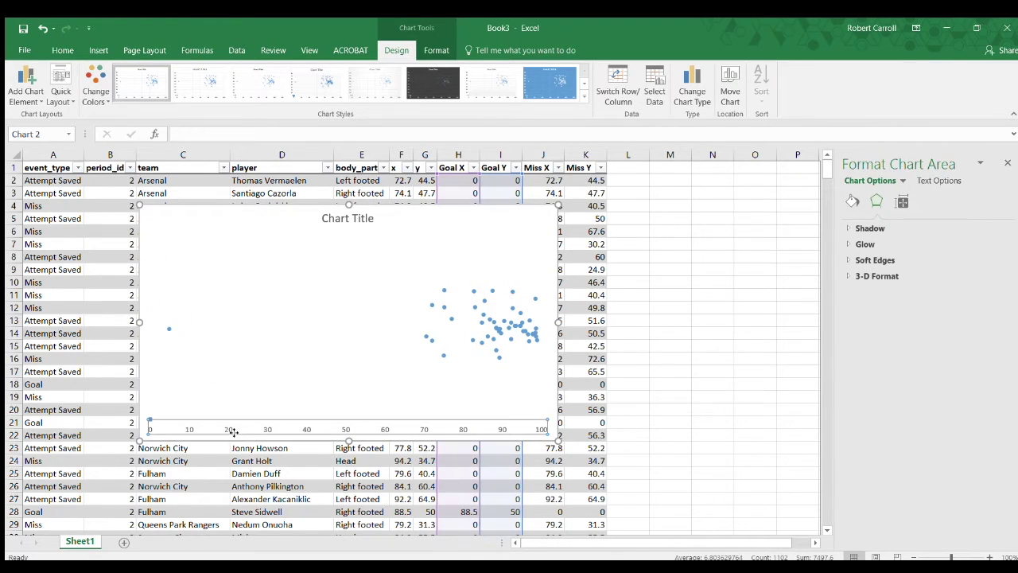
{"action": "left_click", "coordinate": [365, 223]}
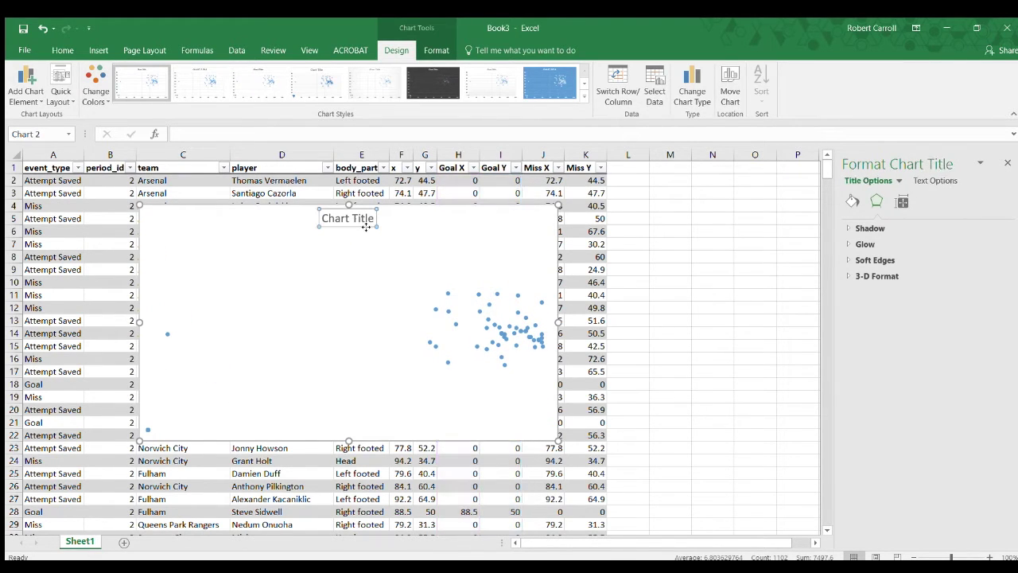
{"action": "key", "text": "Delete"}
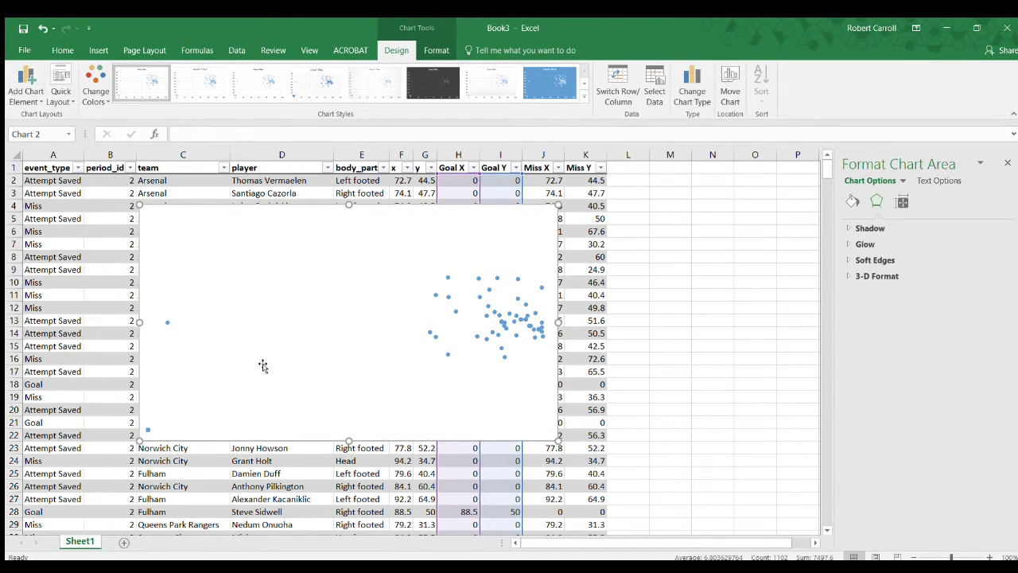
Give the plot area a picture fill using the football-pitch image file
{"action": "left_click", "coordinate": [448, 245]}
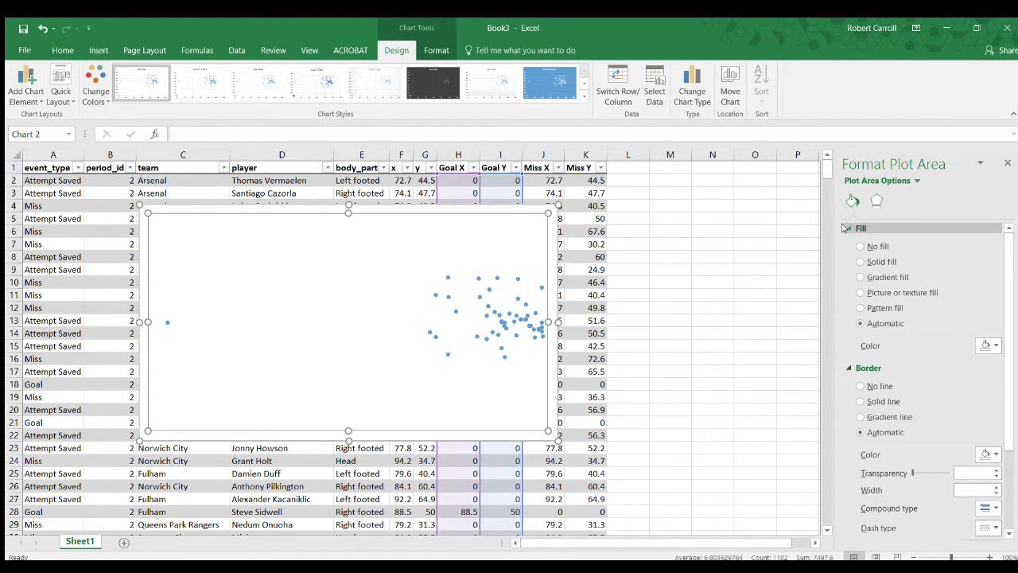
{"action": "left_click", "coordinate": [860, 291]}
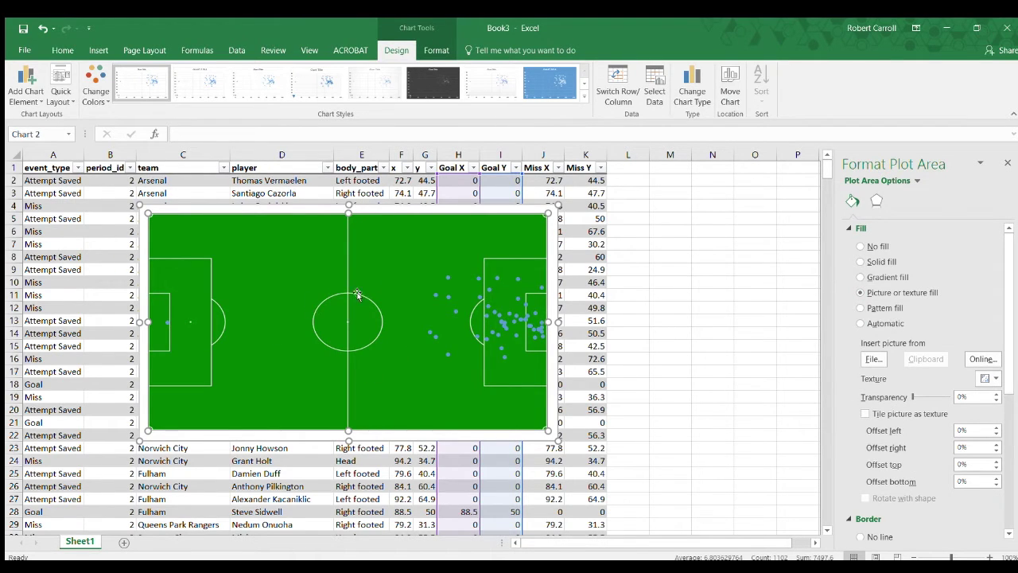
{"action": "left_click", "coordinate": [875, 359]}
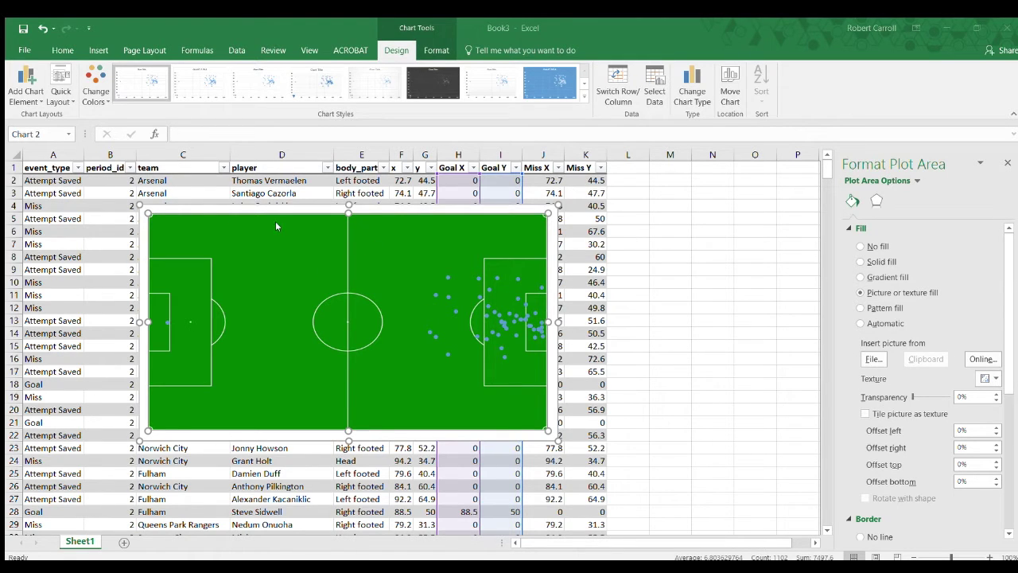
{"action": "double_click", "coordinate": [298, 215]}
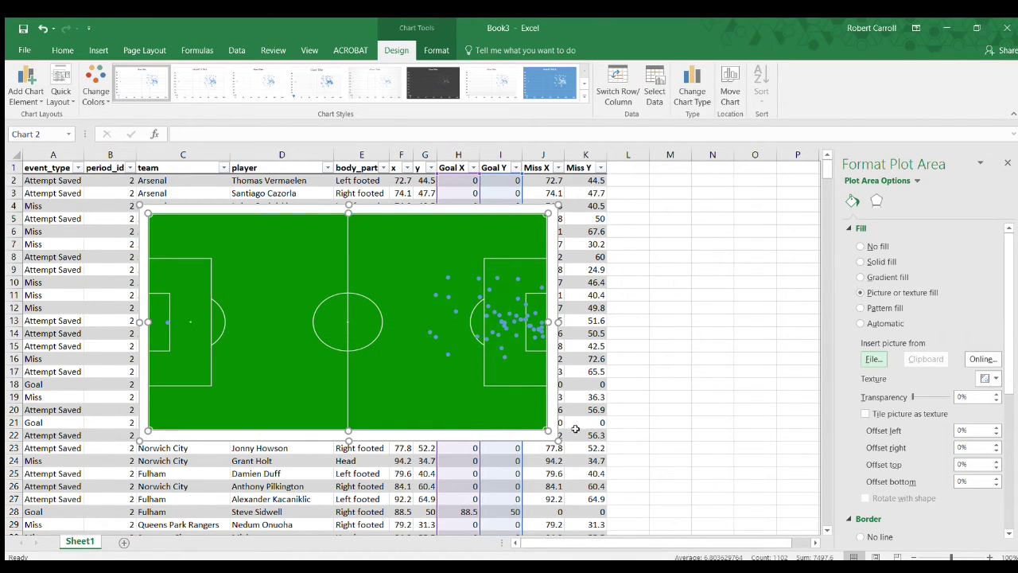
Stretch the plot area's bottom-right, top-left and left edges outward to the chart borders
{"action": "left_click_drag", "start_coordinate": [548, 431], "coordinate": [556, 443]}
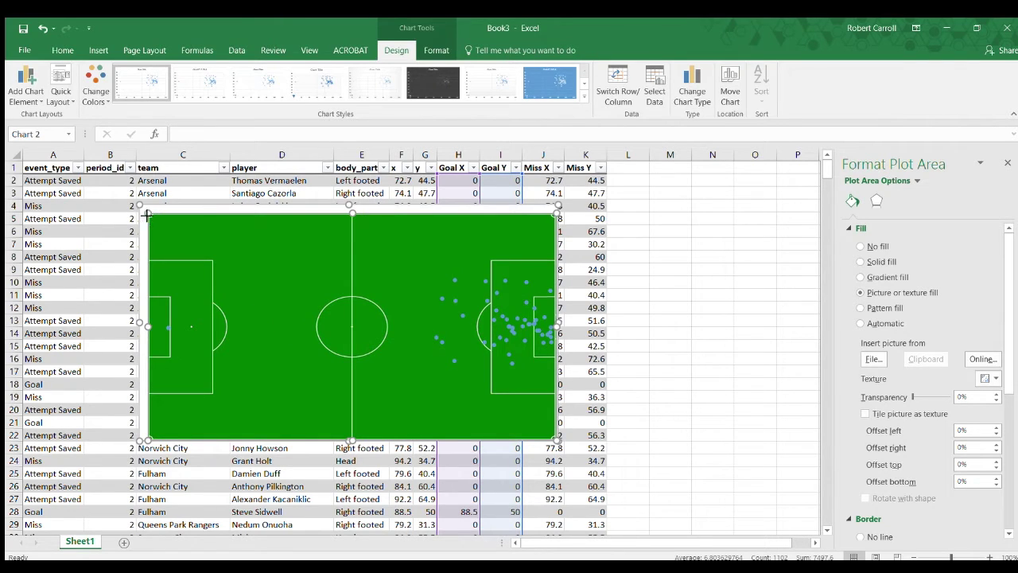
{"action": "left_click_drag", "start_coordinate": [147, 213], "coordinate": [137, 204]}
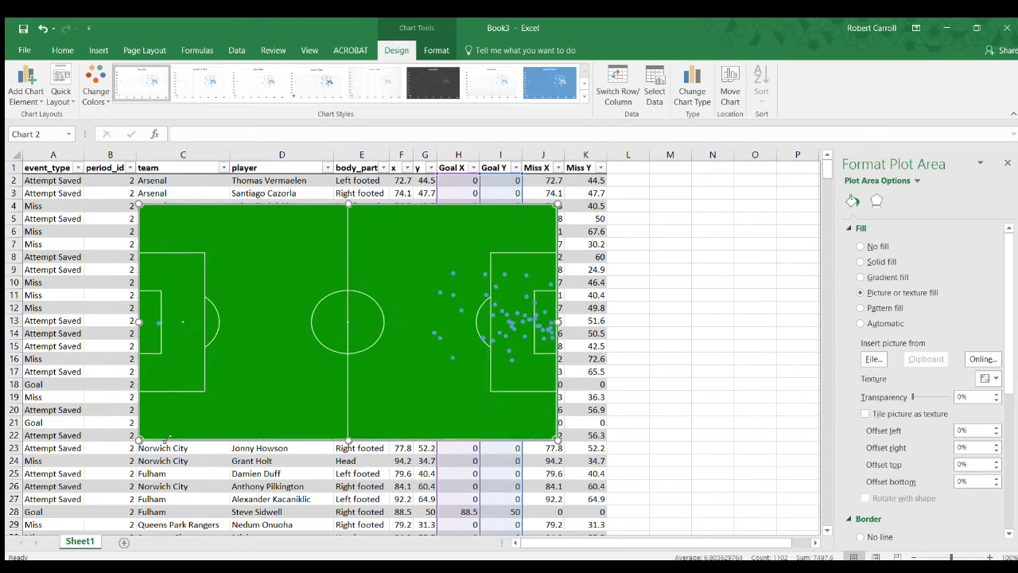
{"action": "mouse_move", "coordinate": [159, 321]}
{"action": "left_mouse_down"}
{"action": "mouse_move", "coordinate": [139, 323]}
{"action": "mouse_move", "coordinate": [187, 322]}
{"action": "mouse_move", "coordinate": [166, 319]}
{"action": "left_mouse_up"}
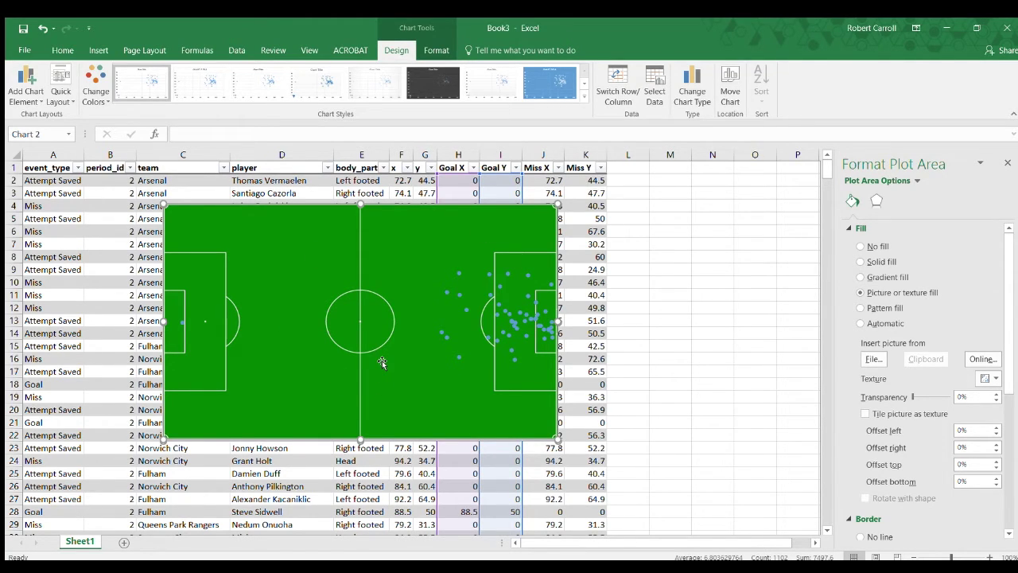
Change the goal series markers to built-in circles of size 7
{"action": "left_click", "coordinate": [464, 311]}
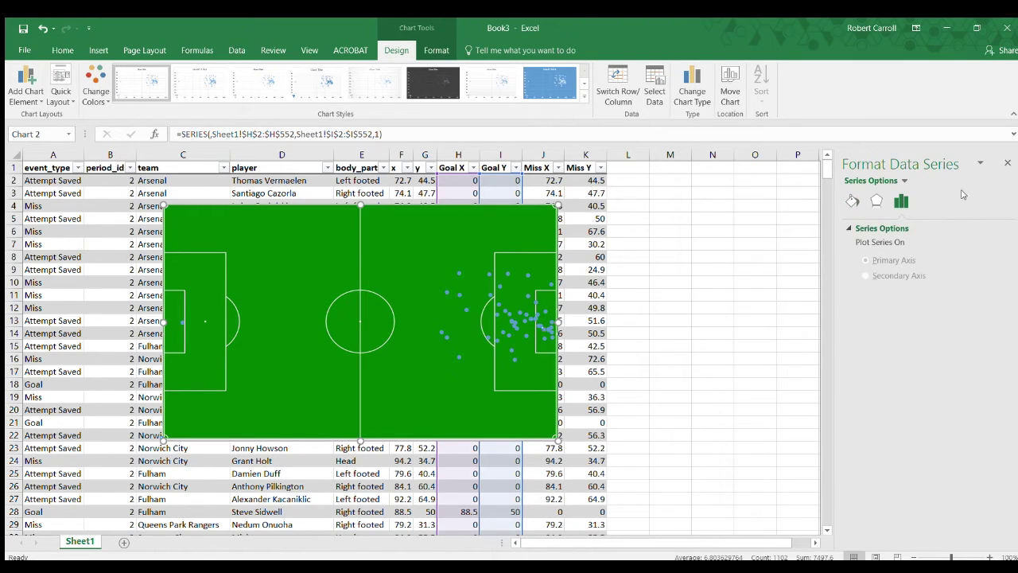
{"action": "left_click", "coordinate": [851, 201]}
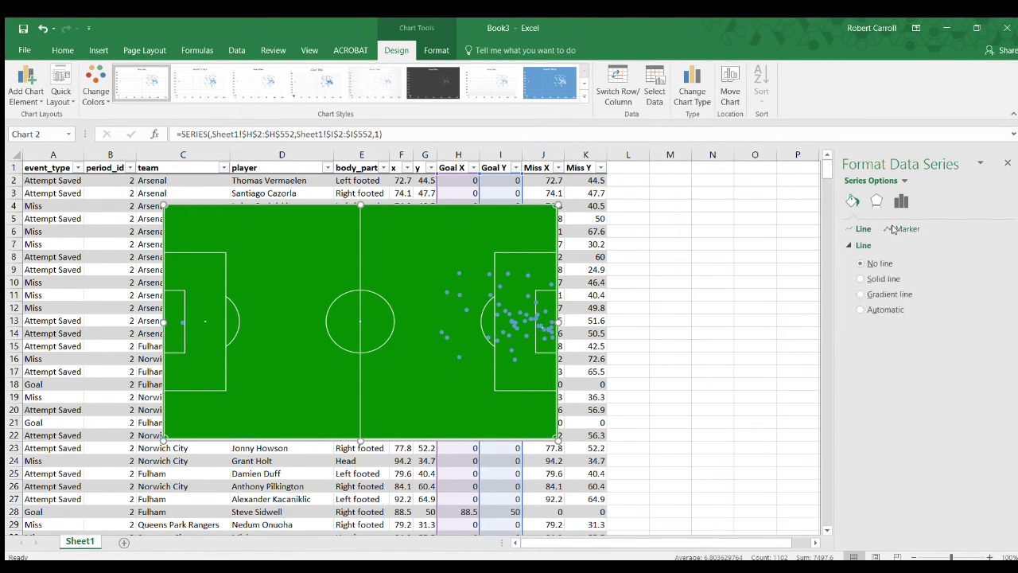
{"action": "left_click", "coordinate": [895, 229]}
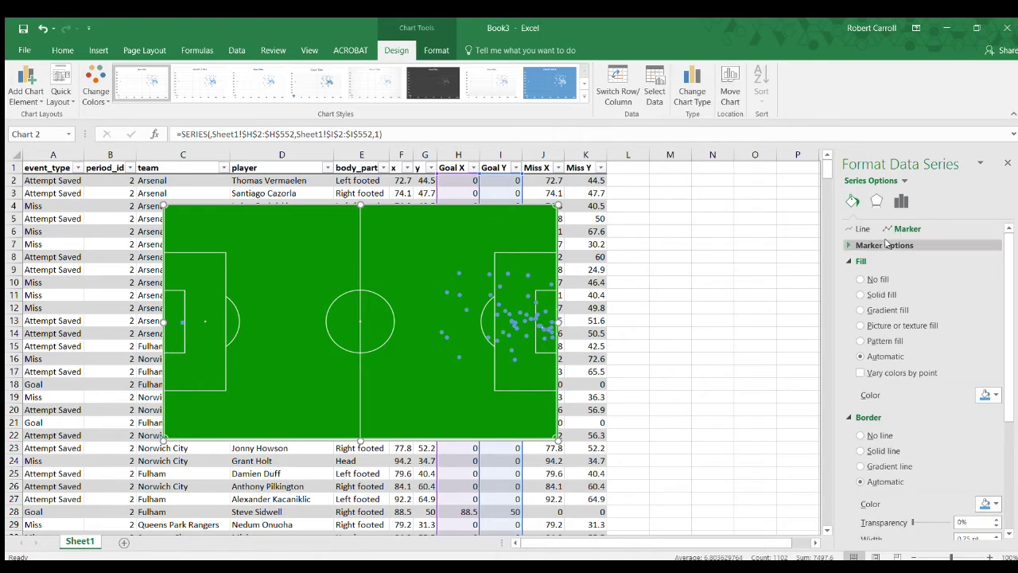
{"action": "left_click", "coordinate": [885, 245]}
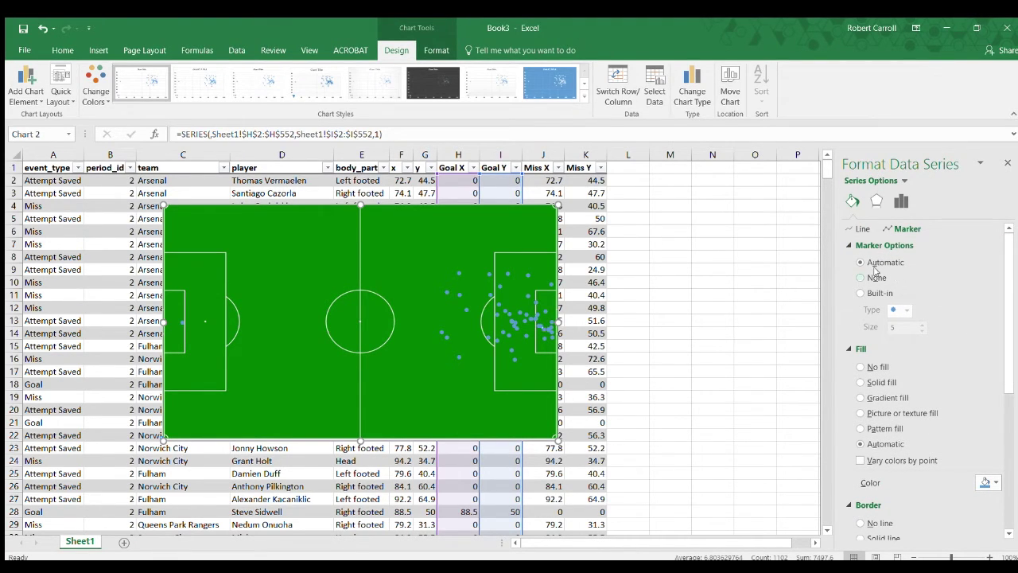
{"action": "left_click", "coordinate": [859, 293]}
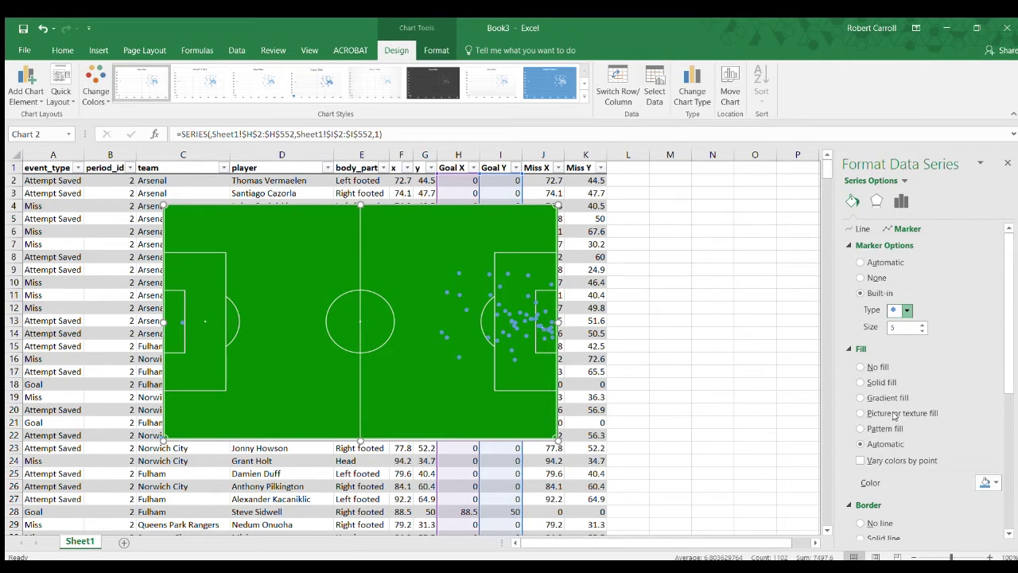
{"action": "left_click", "coordinate": [921, 323]}
{"action": "left_click", "coordinate": [920, 323]}
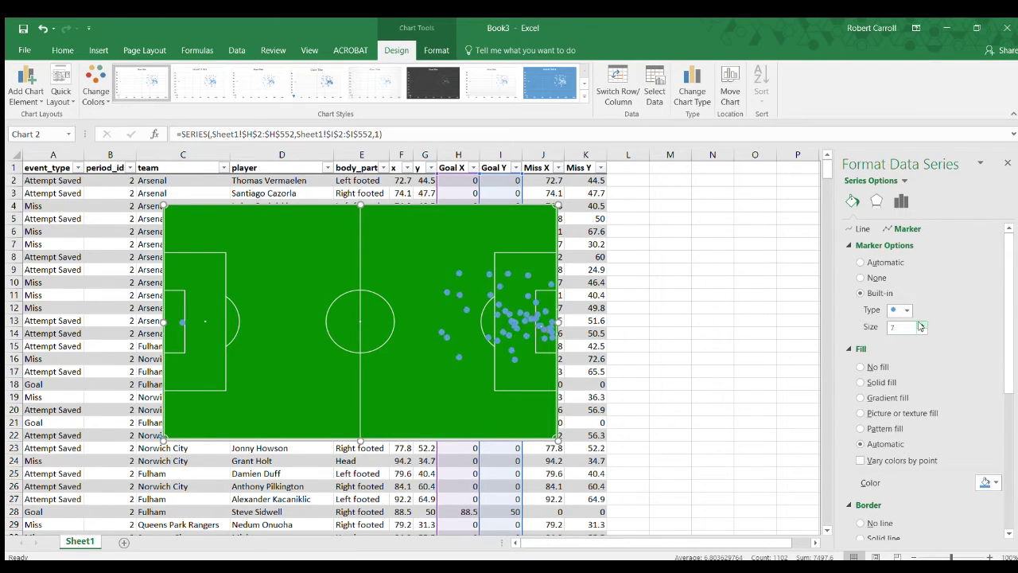
Fill the goal markers solid yellow with a solid outline at 10% transparency, keeping one colour for all points
{"action": "left_click", "coordinate": [984, 482]}
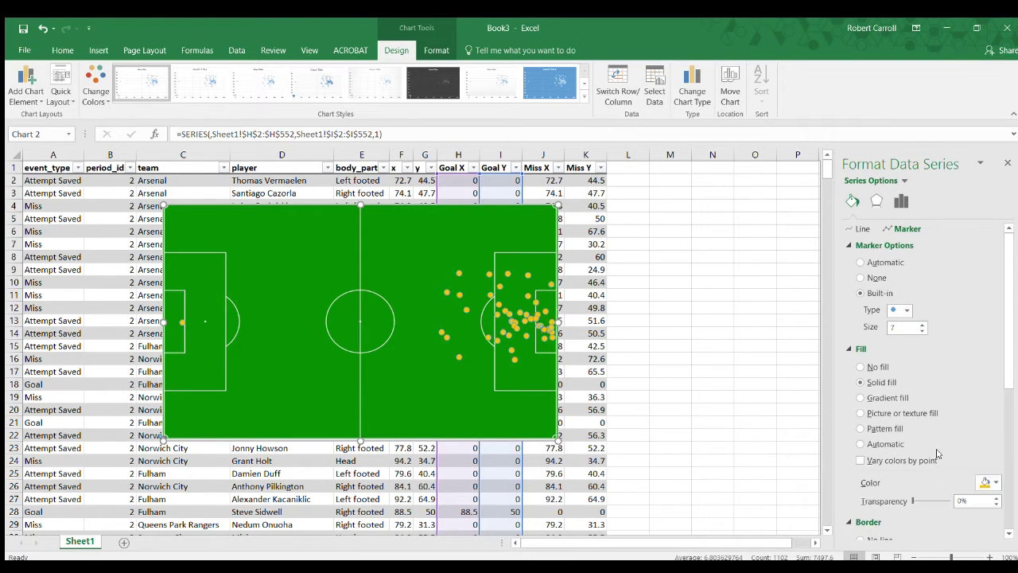
{"action": "scroll", "coordinate": [986, 482], "scroll_direction": "down", "scroll_amount": 3}
{"action": "left_click", "coordinate": [984, 482]}
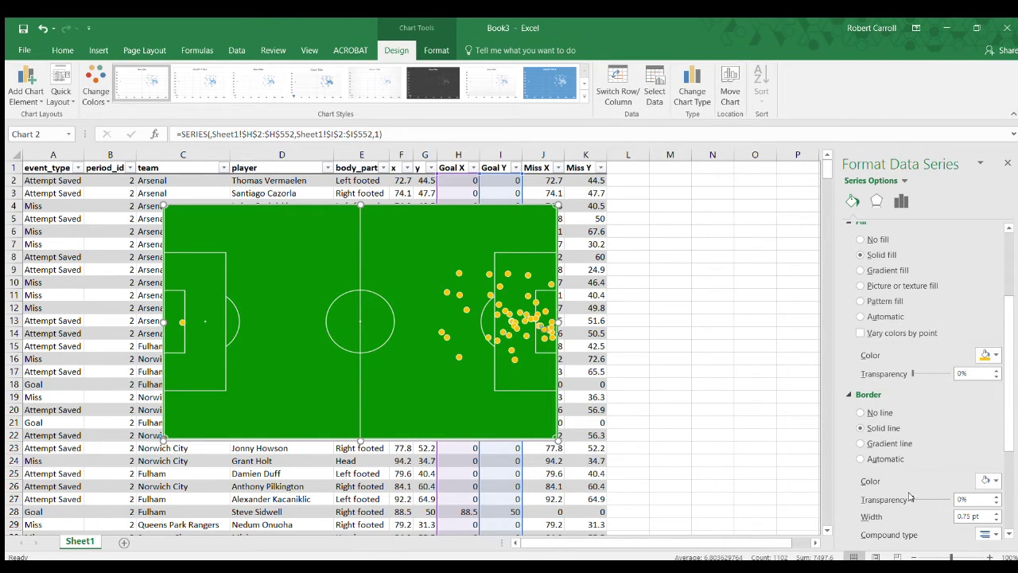
{"action": "left_click_drag", "start_coordinate": [910, 496], "coordinate": [914, 499]}
{"action": "left_click", "coordinate": [888, 333]}
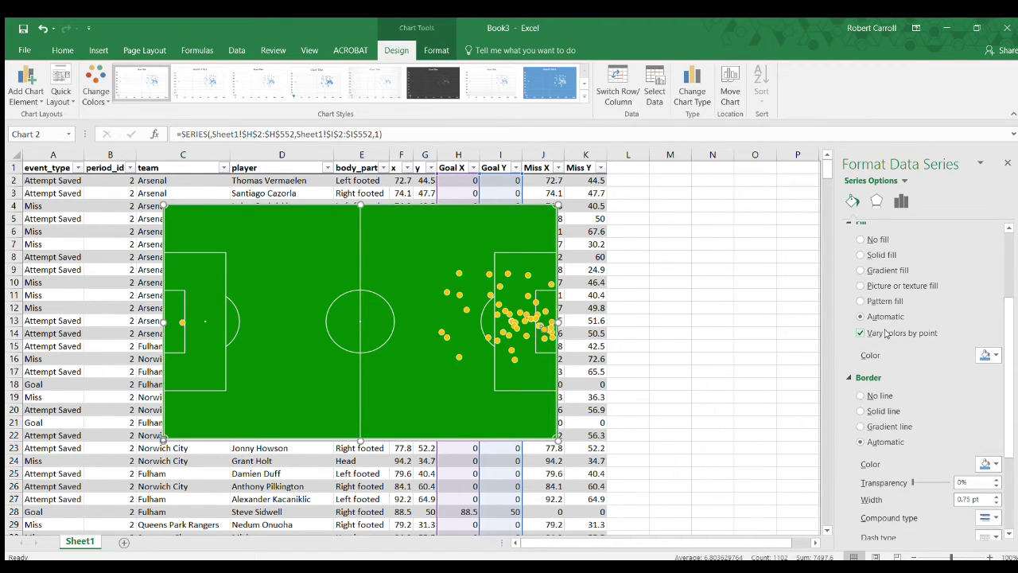
{"action": "left_click", "coordinate": [886, 333]}
{"action": "left_click", "coordinate": [885, 333]}
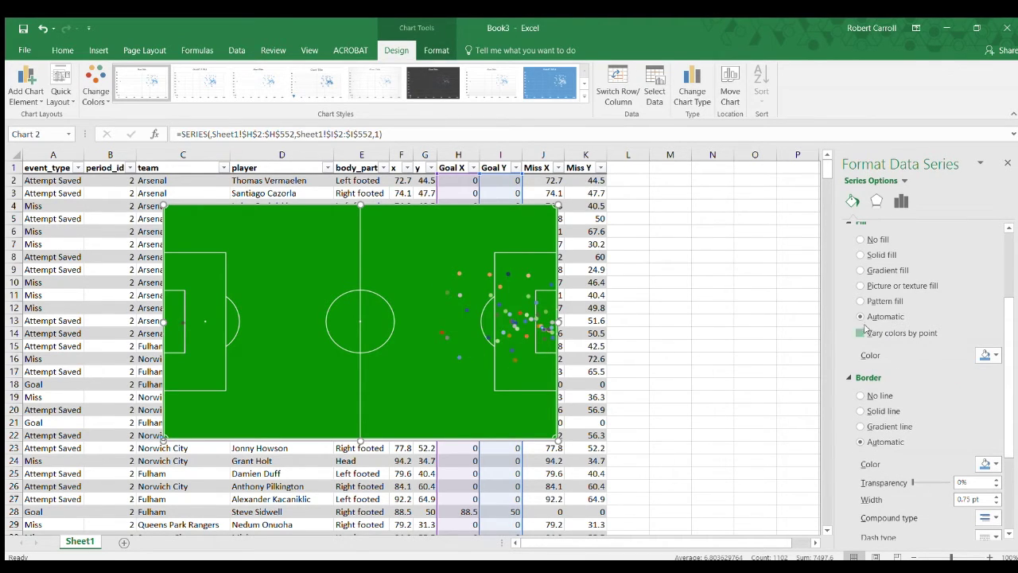
{"action": "left_click", "coordinate": [986, 354]}
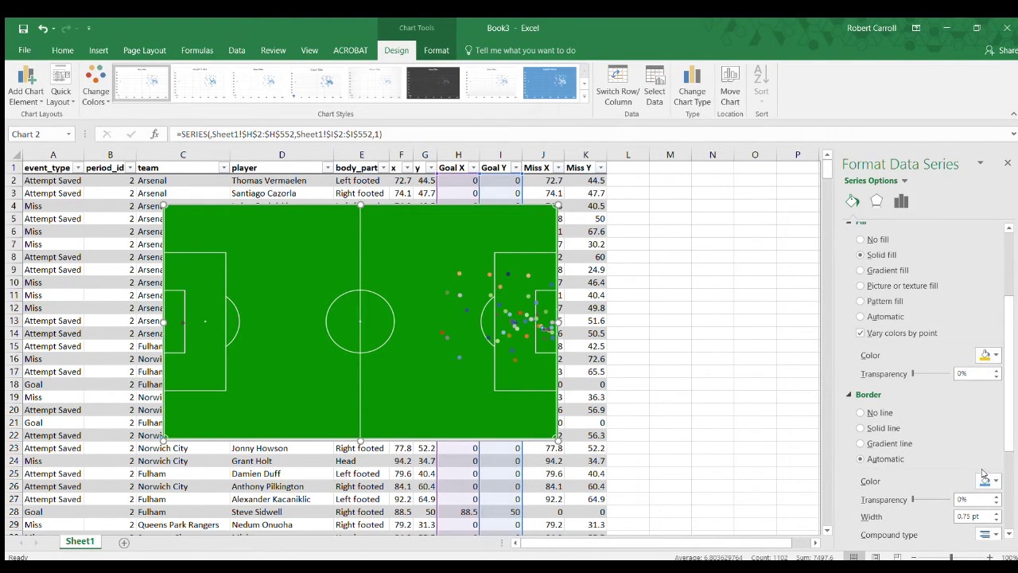
{"action": "left_click", "coordinate": [861, 332]}
{"action": "key", "text": "ctrl+z"}
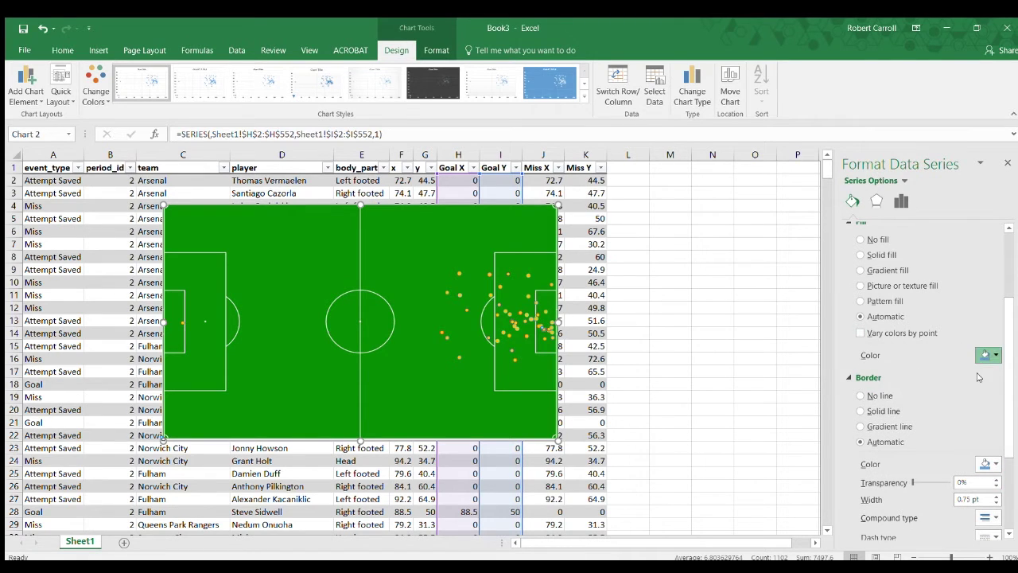
{"action": "key", "text": "ctrl+y"}
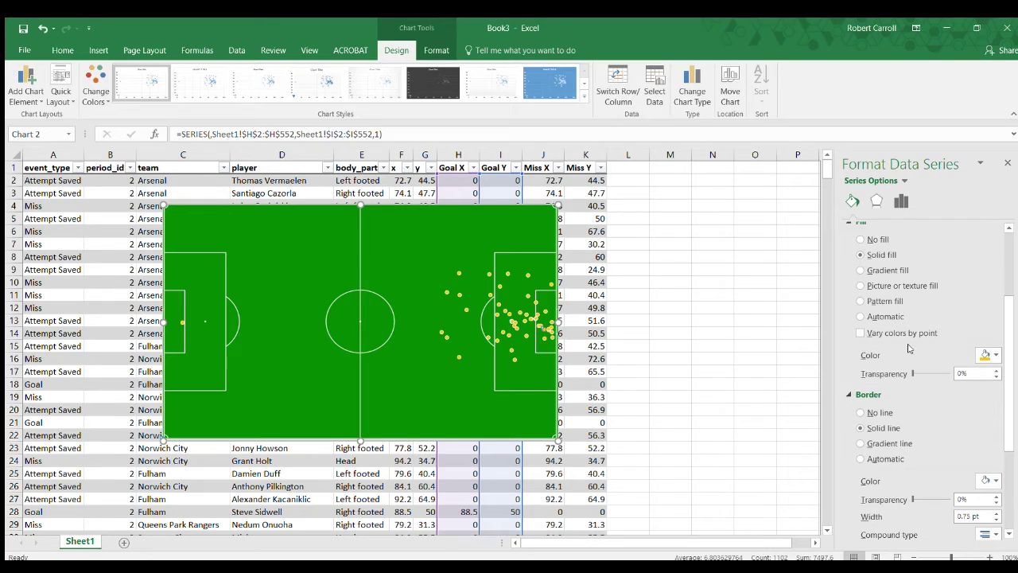
Confirm the goal marker size at 7 and collapse the marker settings
{"action": "scroll", "coordinate": [954, 358], "scroll_direction": "up", "scroll_amount": 3}
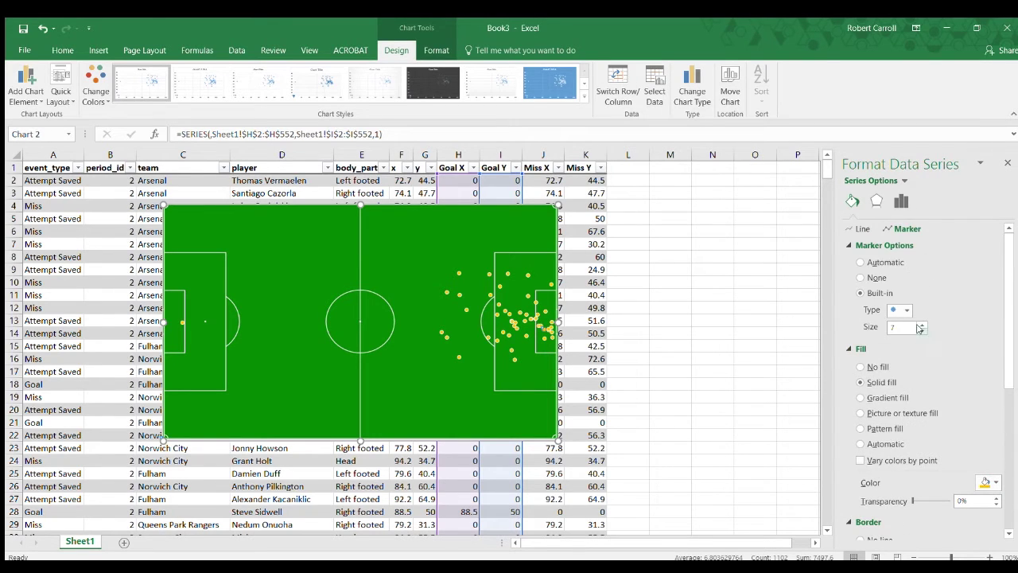
{"action": "left_click", "coordinate": [920, 324]}
{"action": "left_click", "coordinate": [921, 331]}
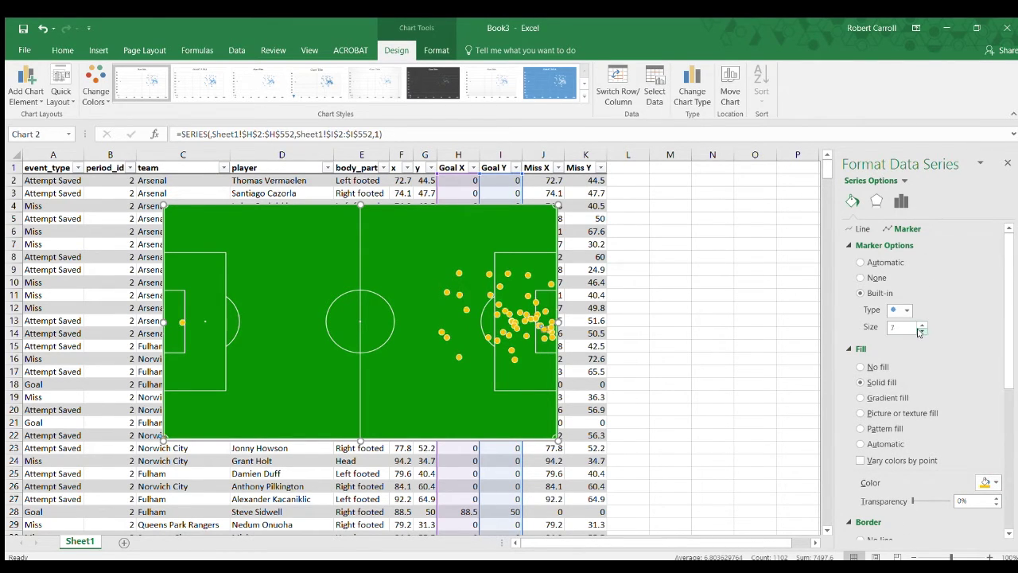
{"action": "left_click", "coordinate": [924, 348]}
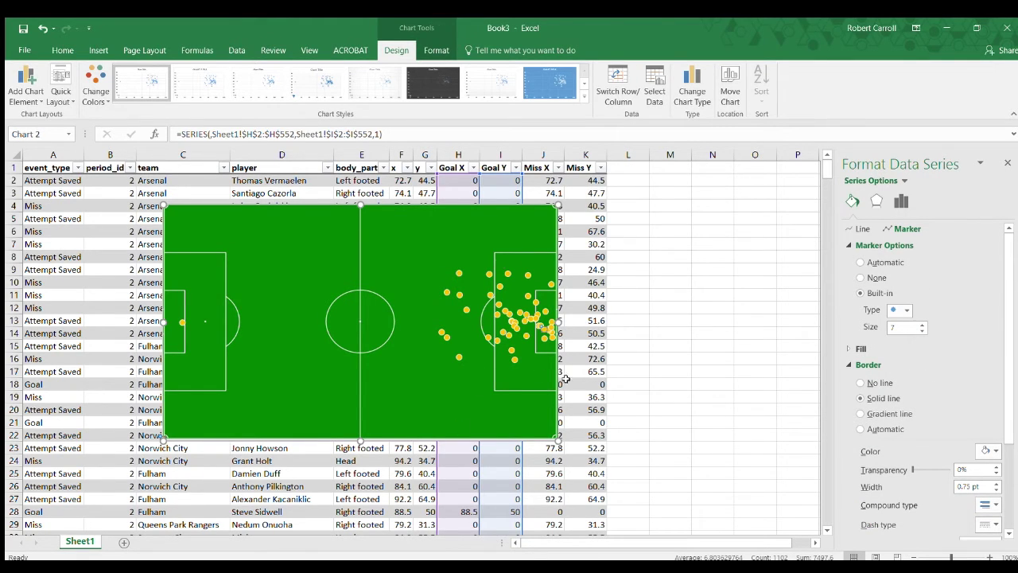
Replace the goal columns reference with Miss X values J2:J552 for a new series
{"action": "left_click", "coordinate": [729, 270]}
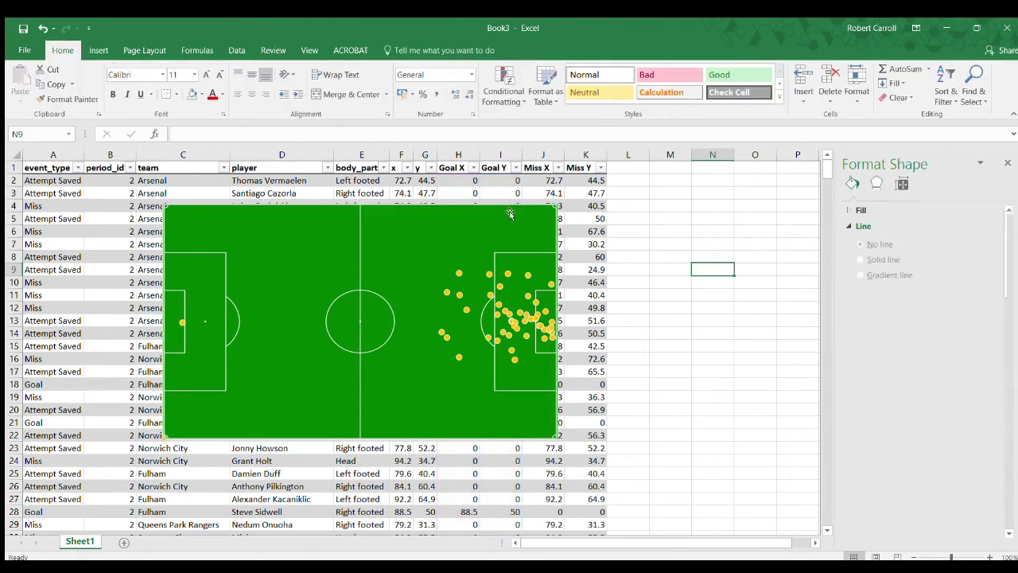
{"action": "left_click", "coordinate": [486, 225]}
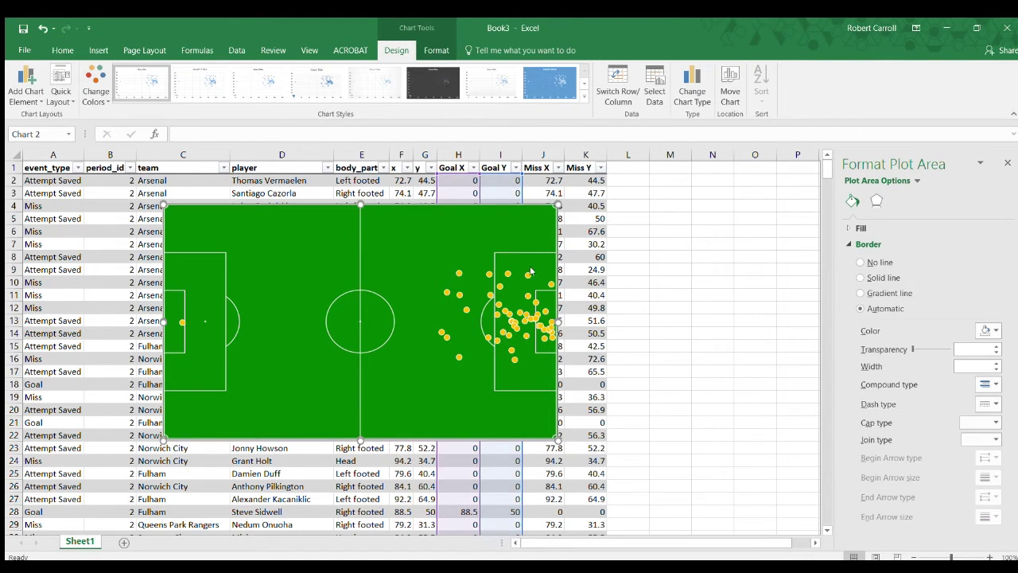
{"action": "scroll", "coordinate": [524, 296], "scroll_direction": "down", "scroll_amount": 1}
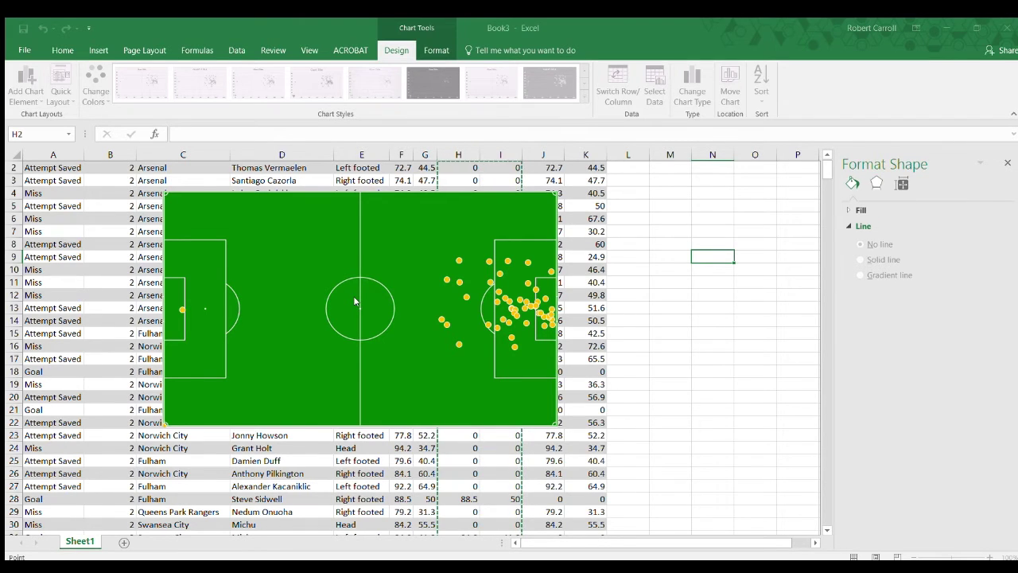
{"action": "key", "text": "BackSpace"}
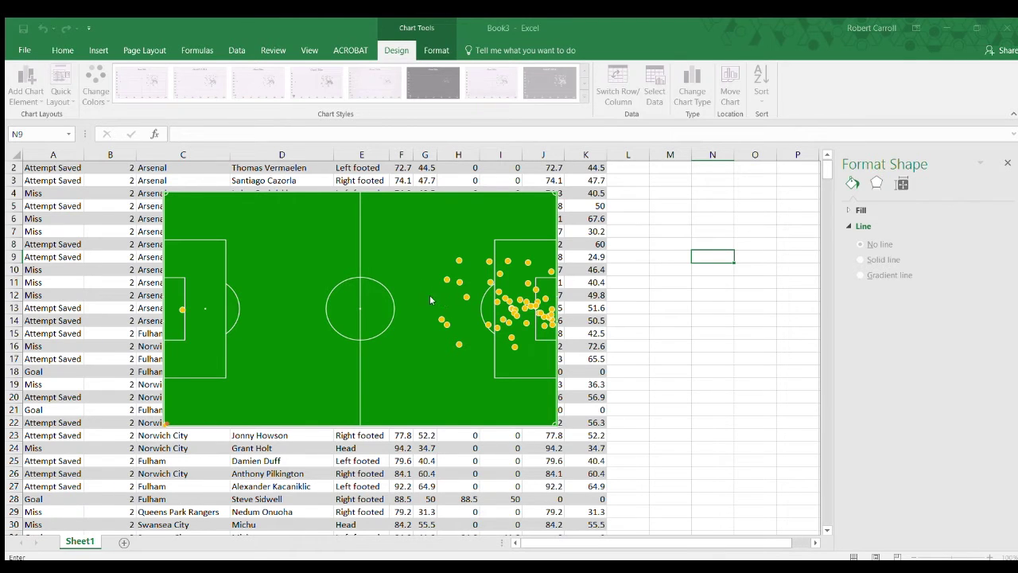
{"action": "scroll", "coordinate": [567, 222], "scroll_direction": "up", "scroll_amount": 1}
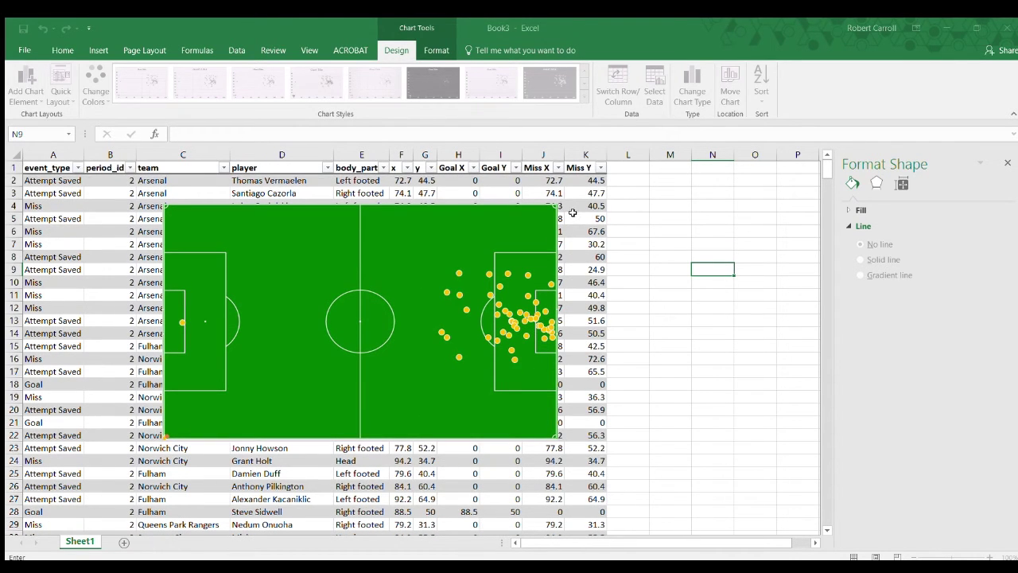
{"action": "left_click", "coordinate": [544, 181]}
{"action": "key", "text": "ctrl+shift+Down"}
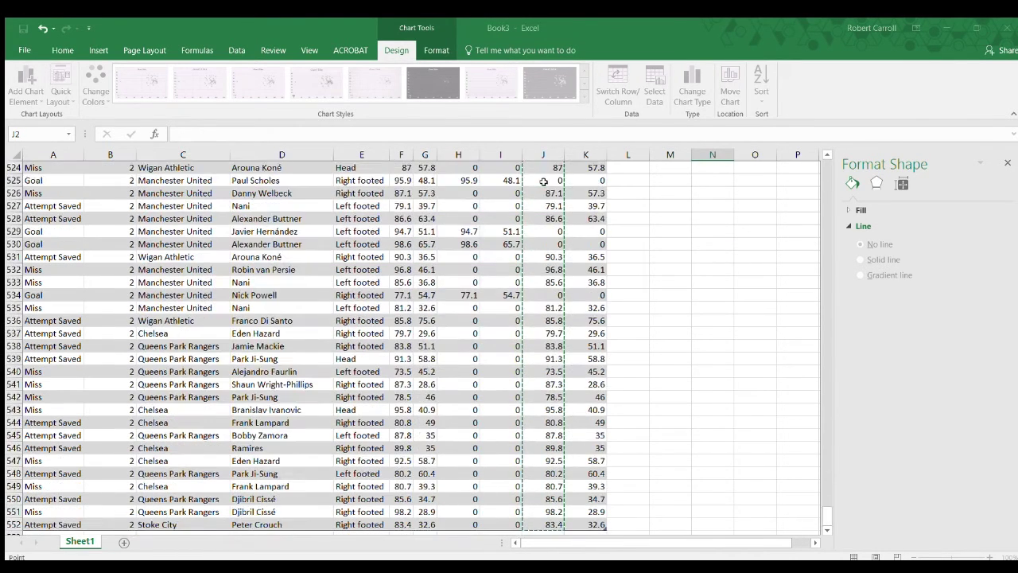
{"action": "type", "text": ","}
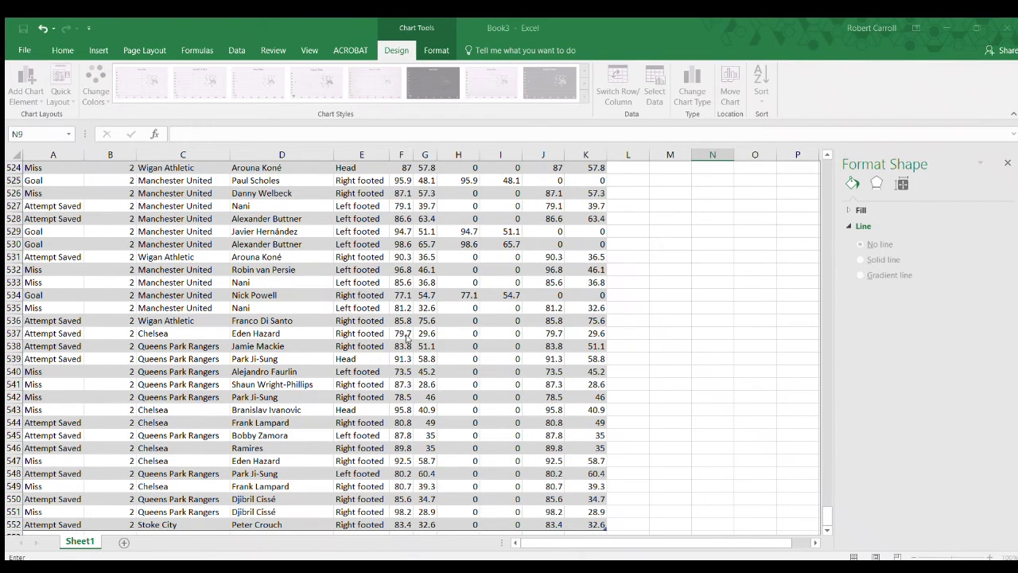
Set the Miss Y values to K2:K552 and select the new Miss series on the chart
{"action": "left_click_drag", "start_coordinate": [832, 518], "coordinate": [832, 157]}
{"action": "left_click", "coordinate": [596, 181]}
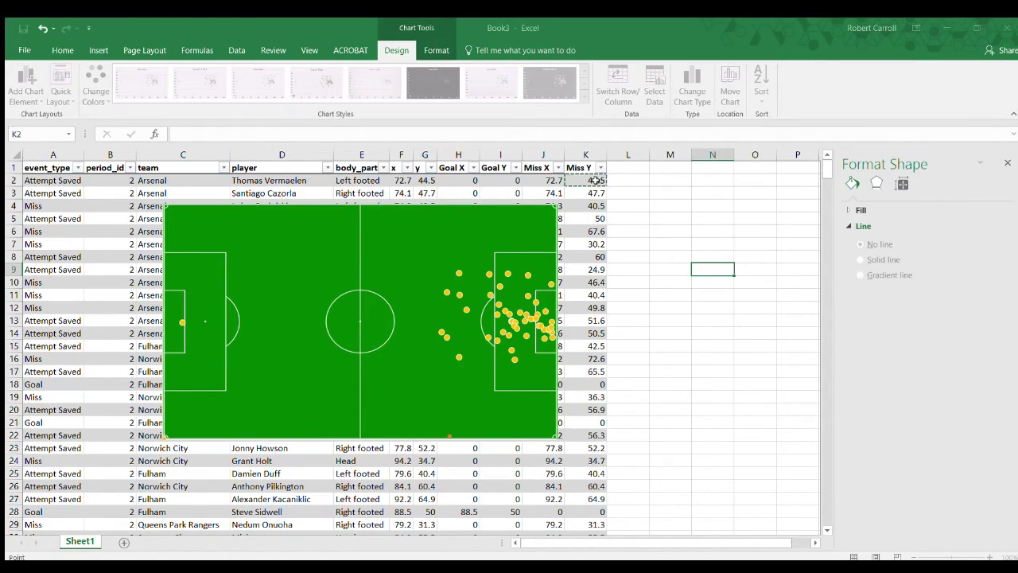
{"action": "key", "text": "ctrl+shift+Down"}
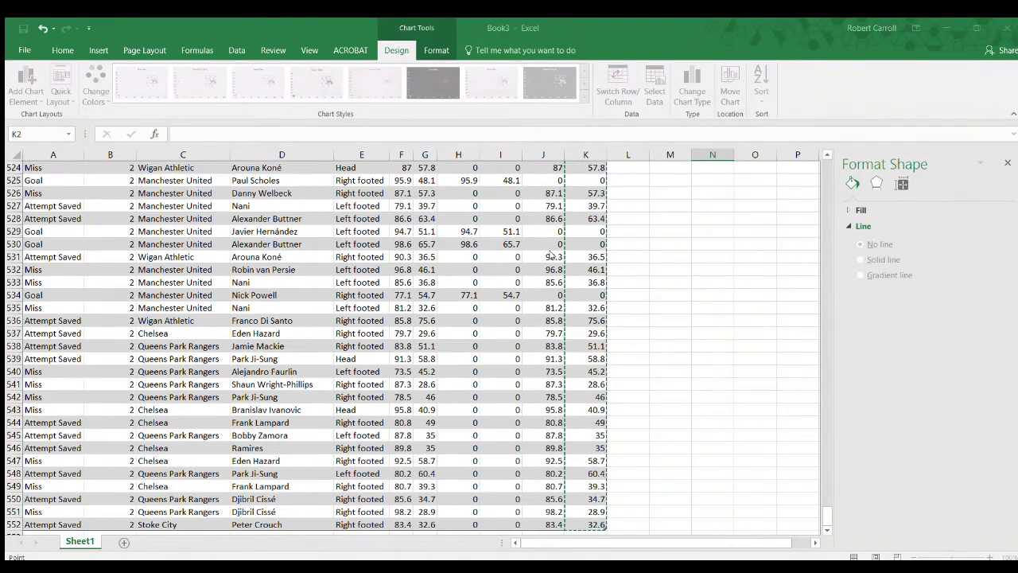
{"action": "key", "text": "Escape"}
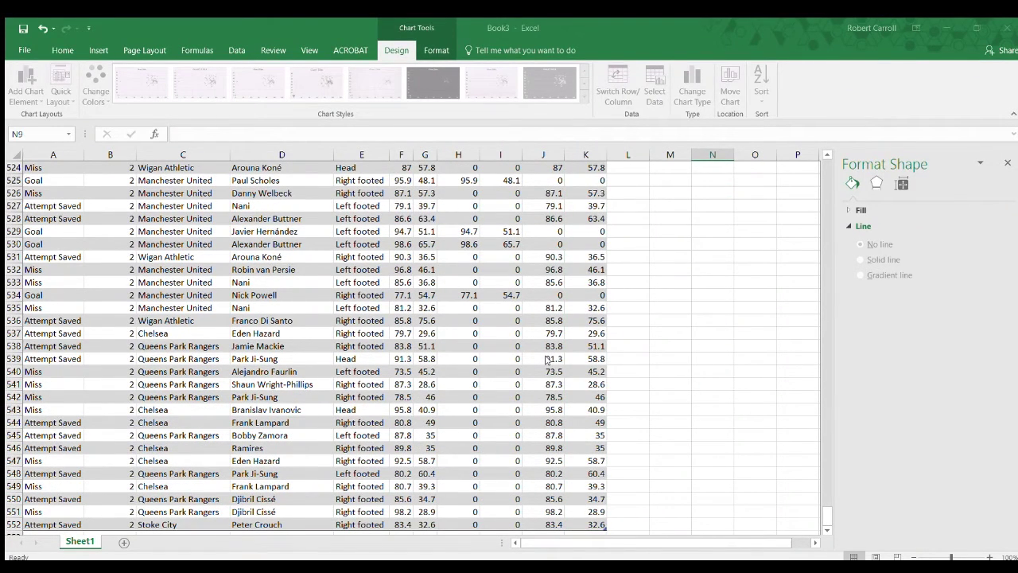
{"action": "key", "text": "Escape"}
{"action": "scroll", "coordinate": [628, 389], "scroll_direction": "up", "scroll_amount": 1}
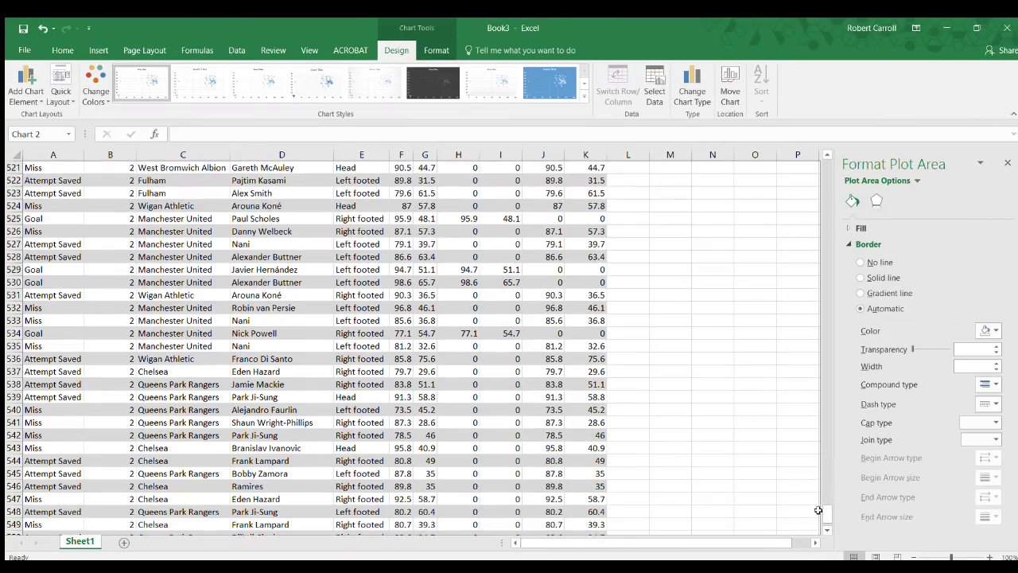
{"action": "left_click_drag", "start_coordinate": [827, 510], "coordinate": [827, 167]}
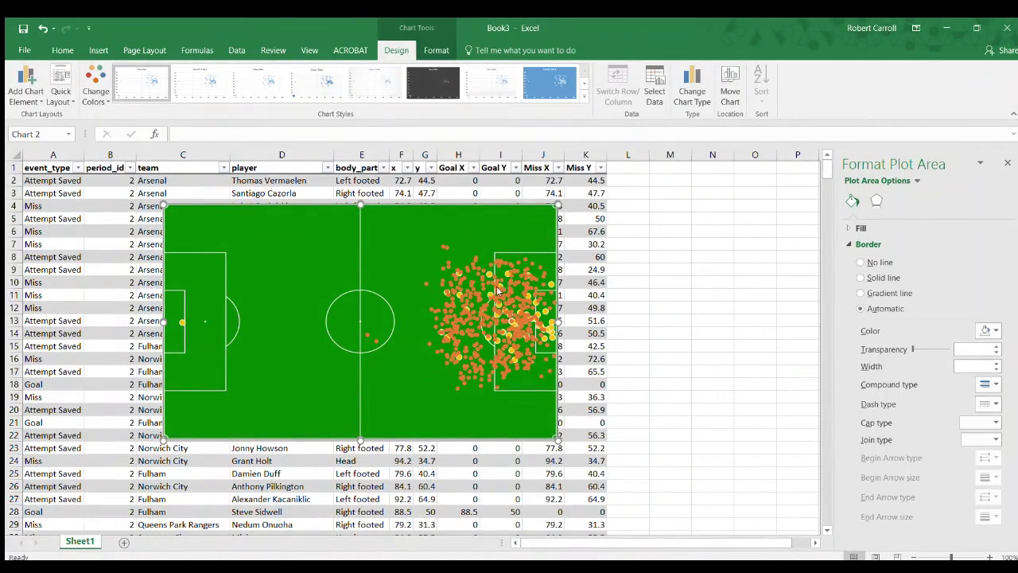
{"action": "left_click", "coordinate": [431, 311]}
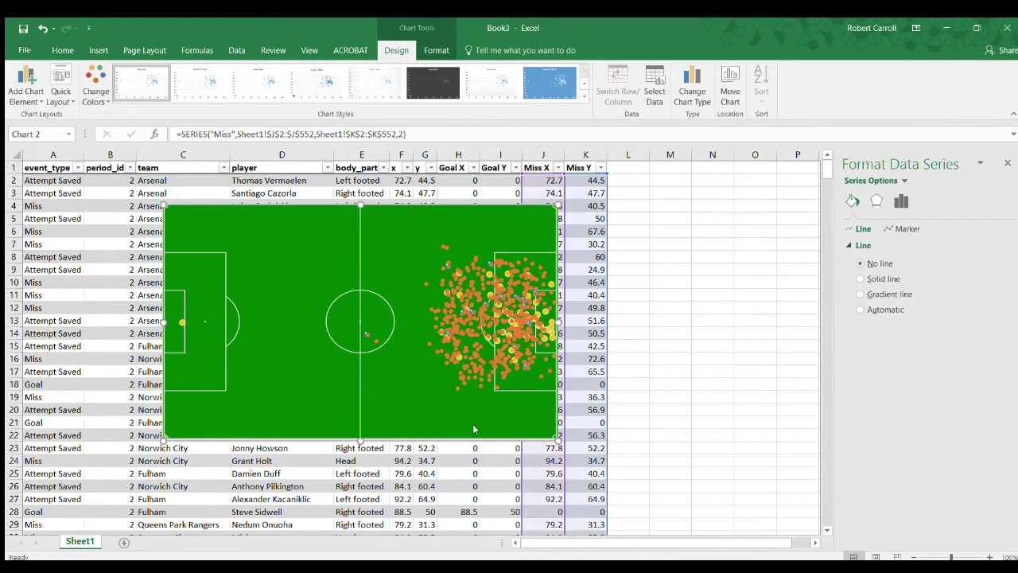
Style the Miss series markers as built-in X shapes, size 5, with a solid black border
{"action": "left_click", "coordinate": [901, 201]}
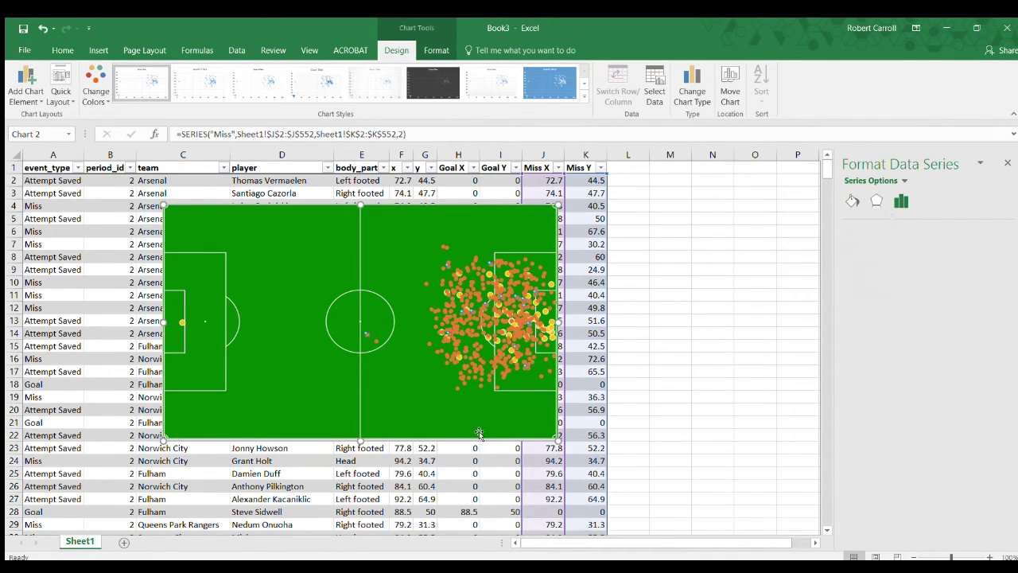
{"action": "left_click", "coordinate": [852, 202]}
{"action": "left_click", "coordinate": [890, 229]}
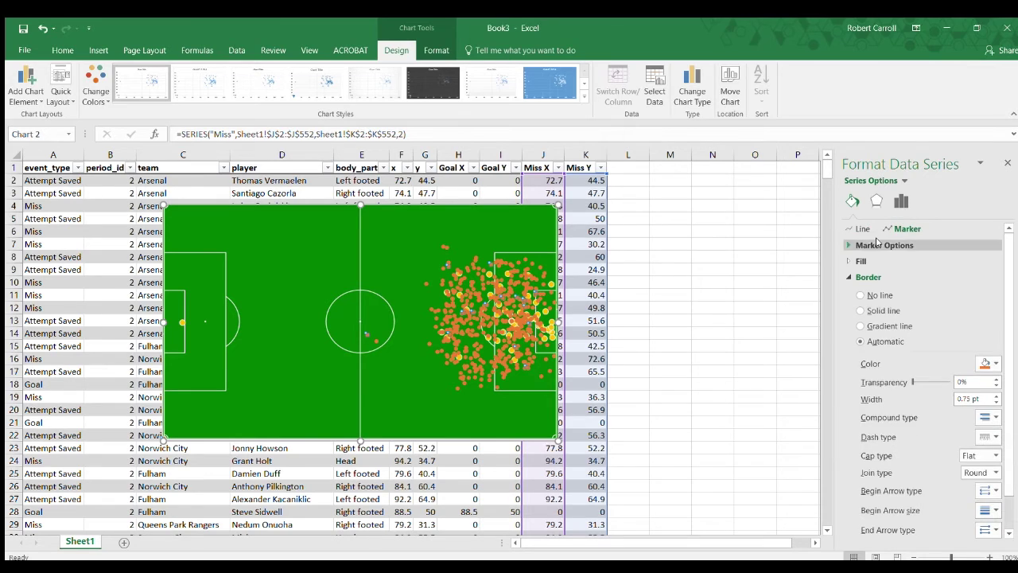
{"action": "left_click", "coordinate": [884, 243]}
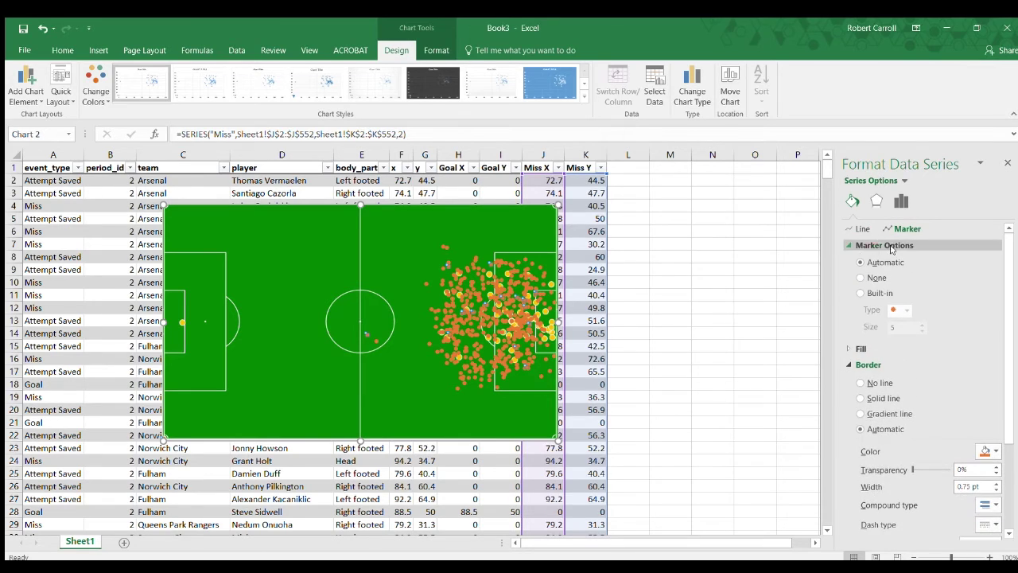
{"action": "left_click", "coordinate": [879, 294]}
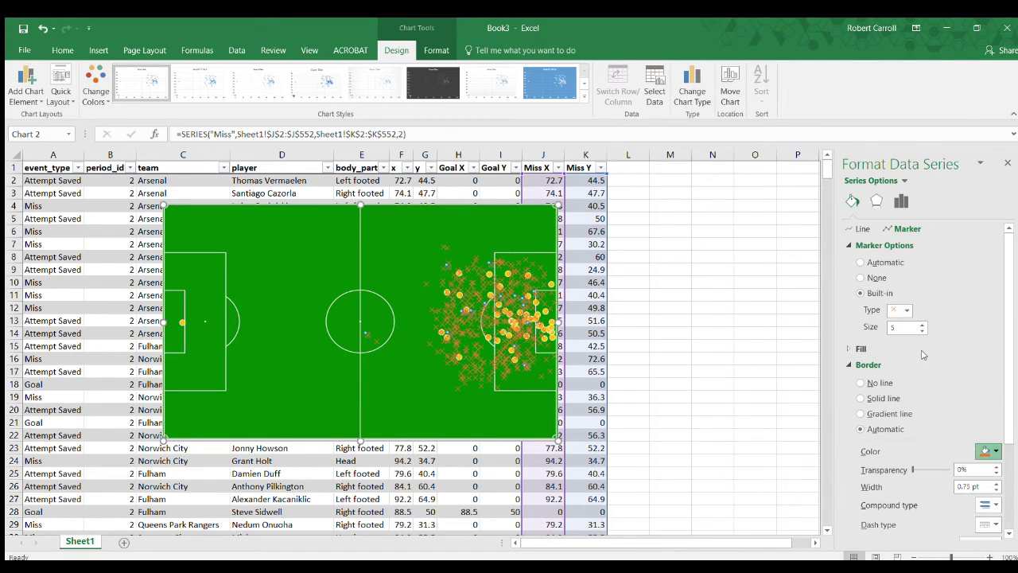
{"action": "scroll", "coordinate": [929, 374], "scroll_direction": "down", "scroll_amount": 3}
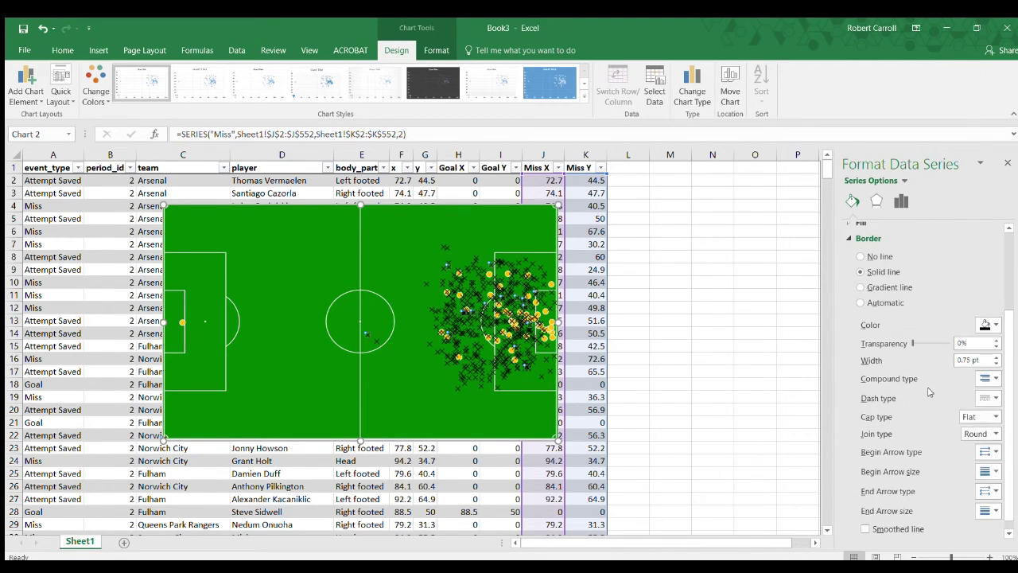
{"action": "scroll", "coordinate": [927, 386], "scroll_direction": "up", "scroll_amount": 3}
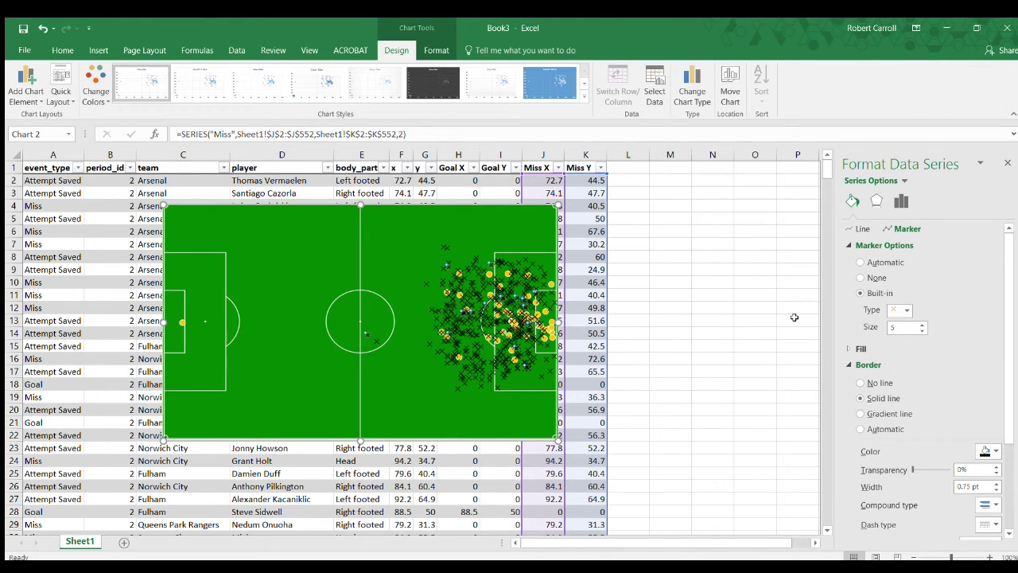
{"action": "left_click", "coordinate": [686, 296]}
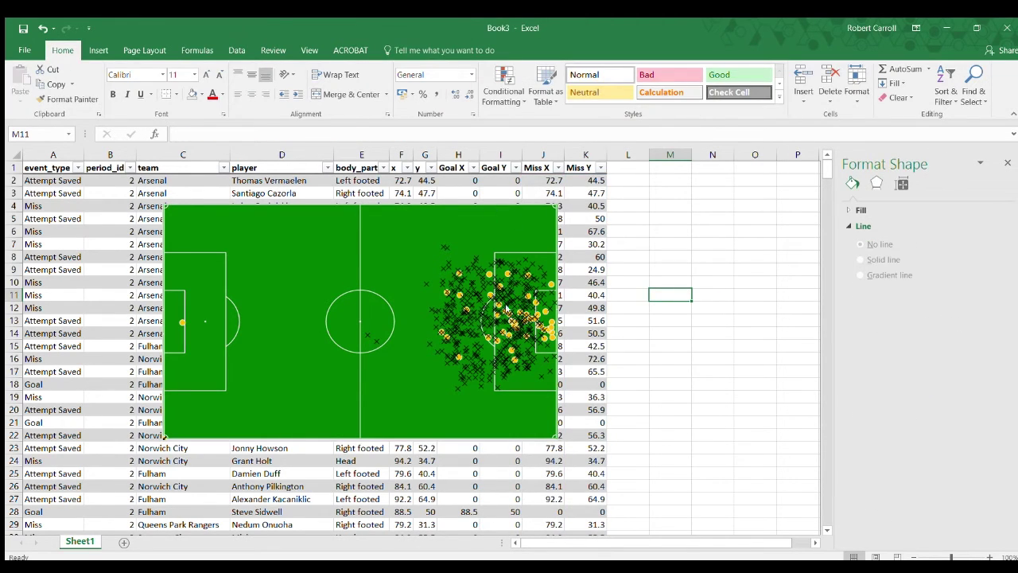
Cut the pitch chart from Sheet1, paste it onto new Sheet2, and shift it toward B5
{"action": "left_click", "coordinate": [450, 212]}
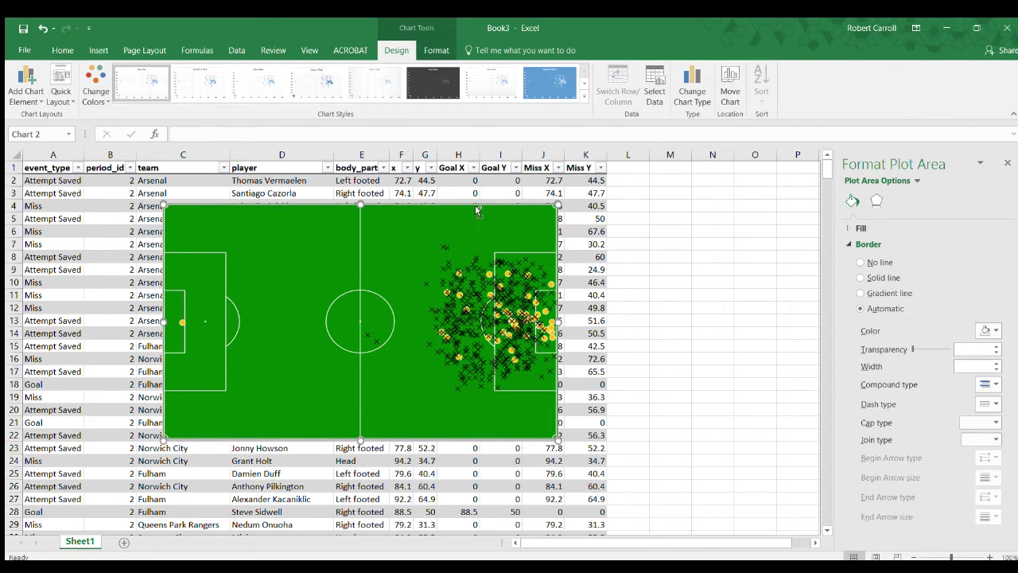
{"action": "key", "text": "Delete"}
{"action": "left_click", "coordinate": [123, 541]}
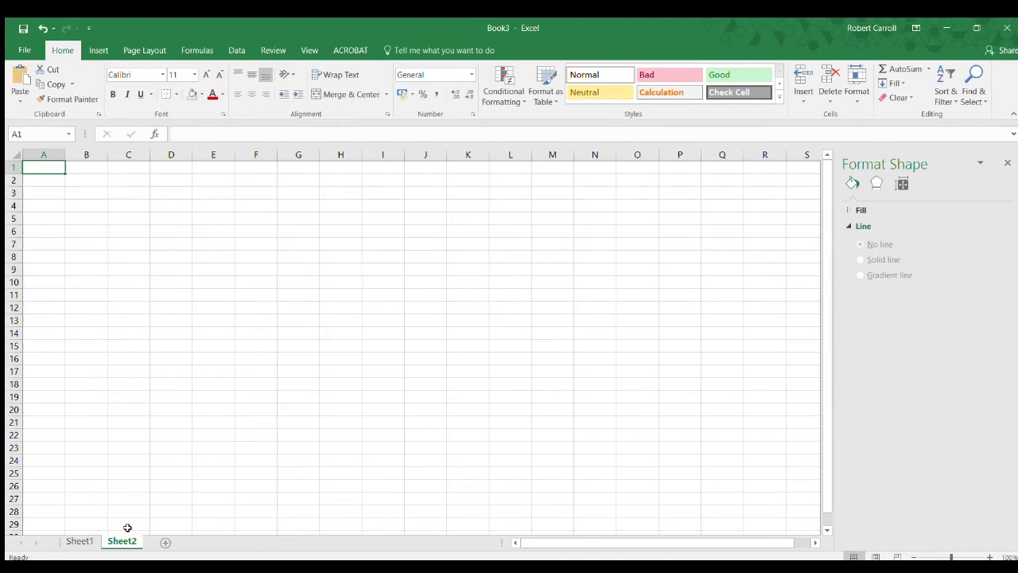
{"action": "key", "text": "ctrl+v"}
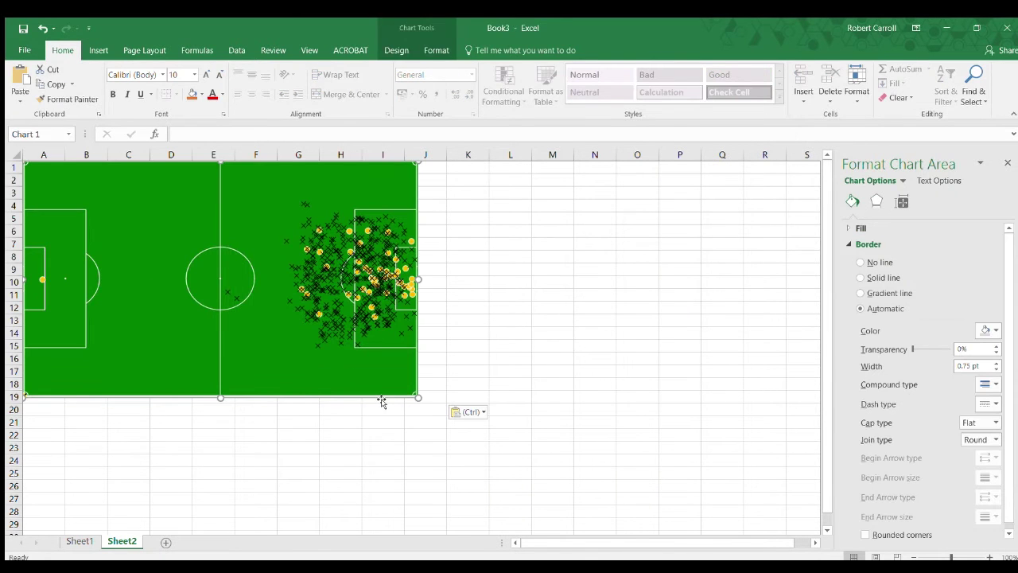
{"action": "left_click_drag", "start_coordinate": [381, 402], "coordinate": [430, 447]}
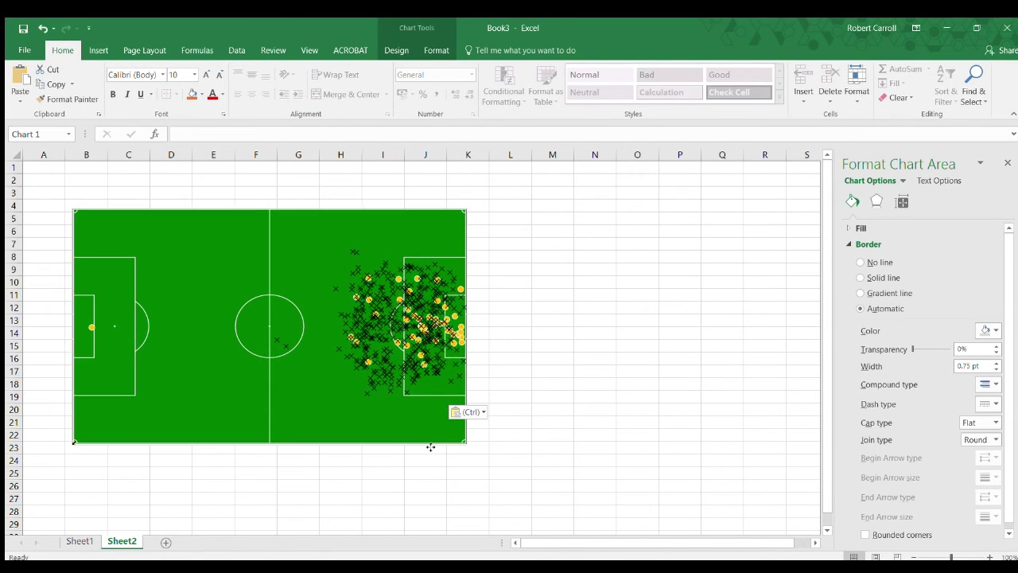
{"action": "left_click", "coordinate": [80, 540]}
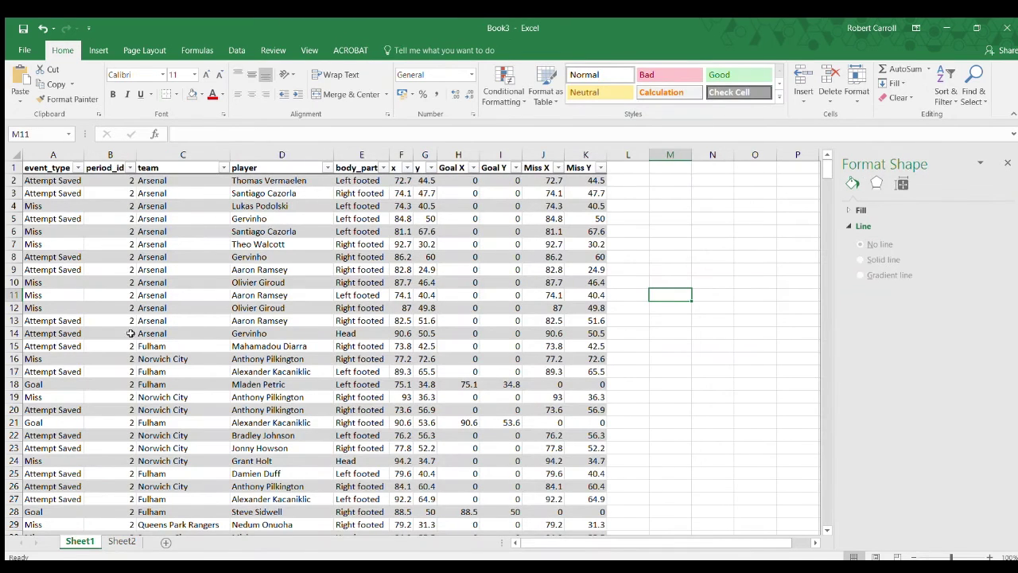
{"action": "left_click", "coordinate": [121, 541]}
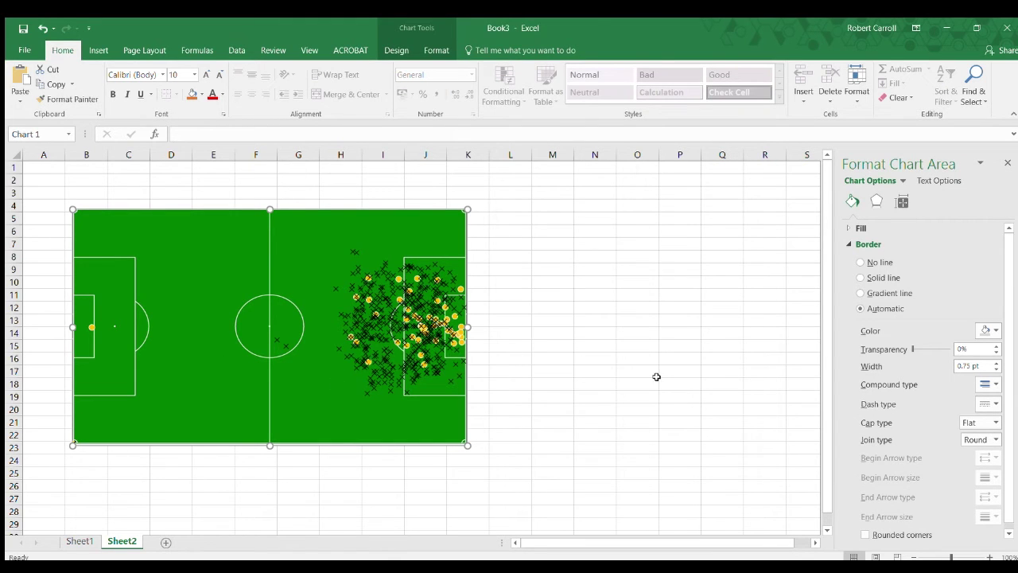
Insert event_type, team and player slicers from Sheet1's shot table, cut all three, and go to Sheet2
{"action": "left_click", "coordinate": [82, 543]}
{"action": "left_click", "coordinate": [311, 322]}
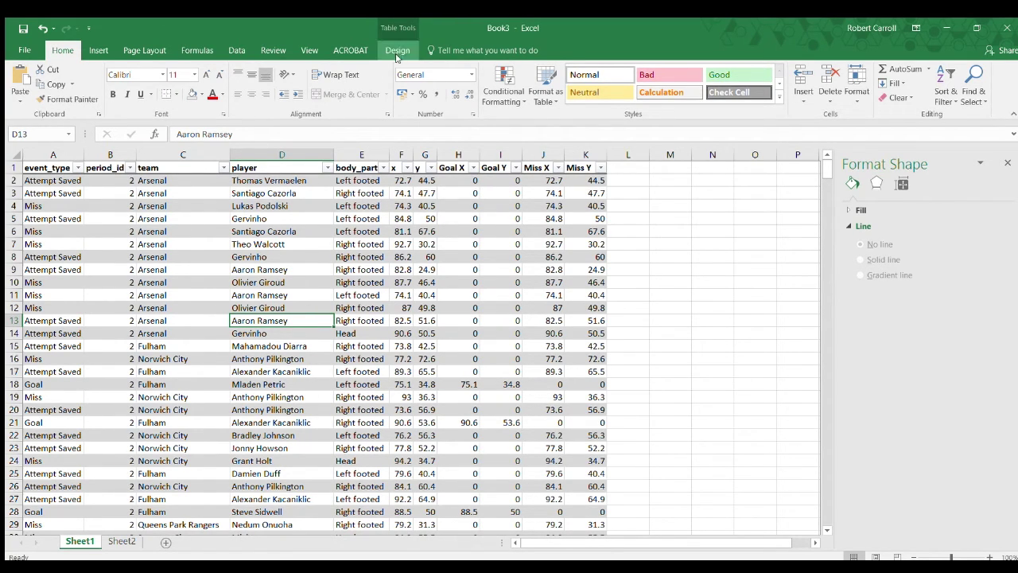
{"action": "key", "text": "Up"}
{"action": "key", "text": "Up"}
{"action": "key", "text": "Up"}
{"action": "key", "text": "Up"}
{"action": "key", "text": "Up"}
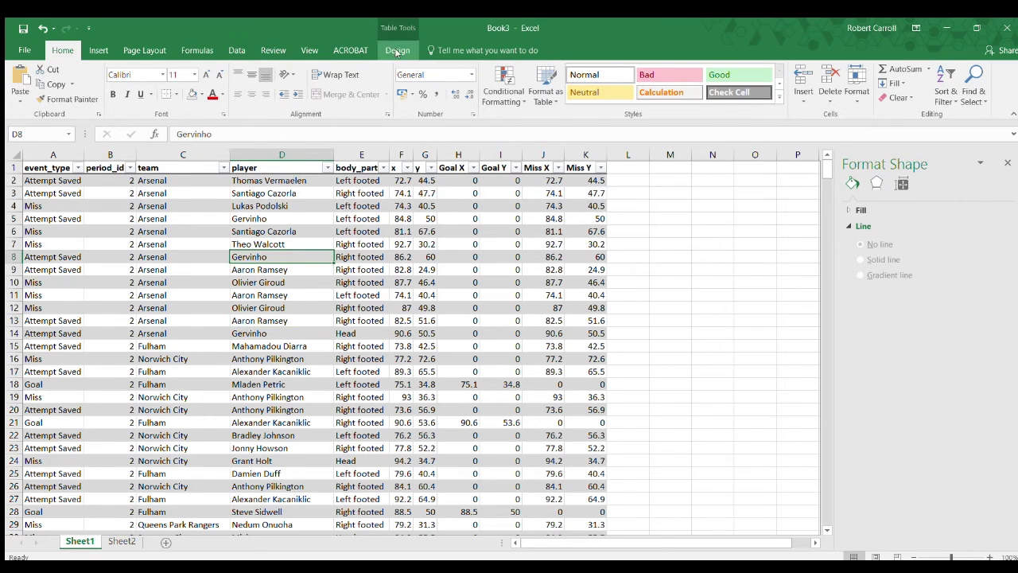
{"action": "left_click", "coordinate": [396, 52]}
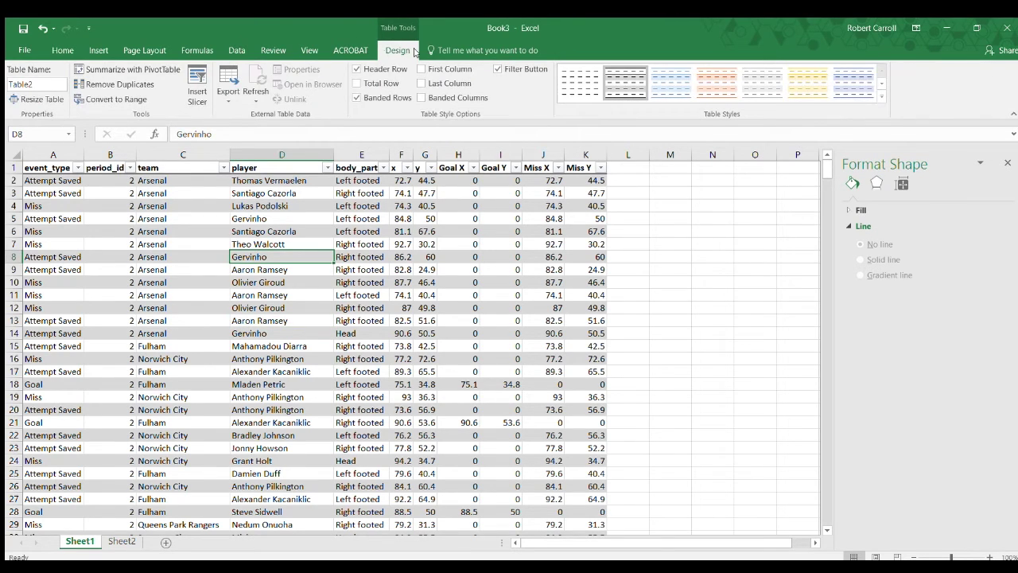
{"action": "left_click", "coordinate": [197, 78]}
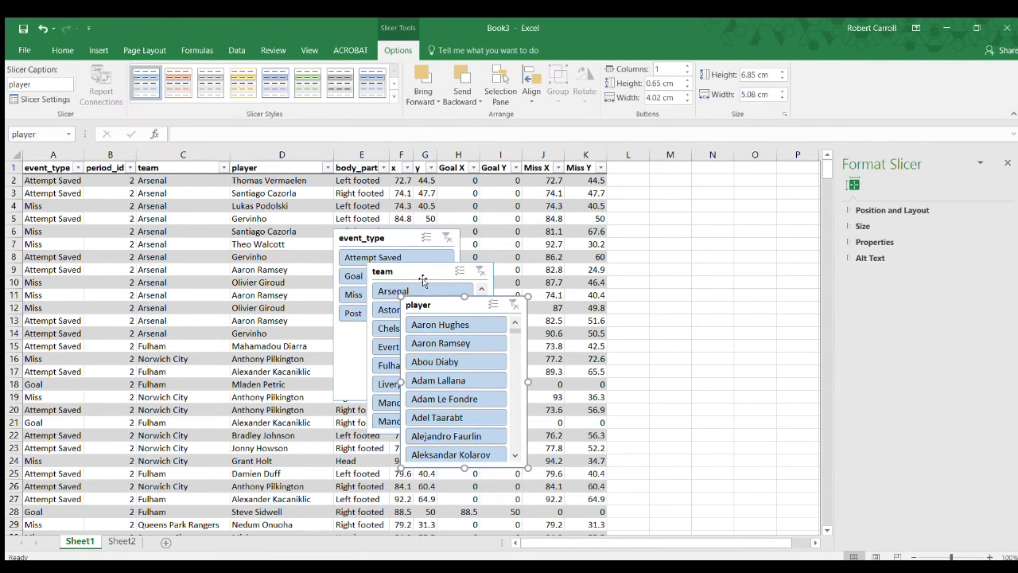
{"action": "left_click", "coordinate": [423, 280], "text": "ctrl"}
{"action": "left_click", "coordinate": [395, 233], "text": "ctrl"}
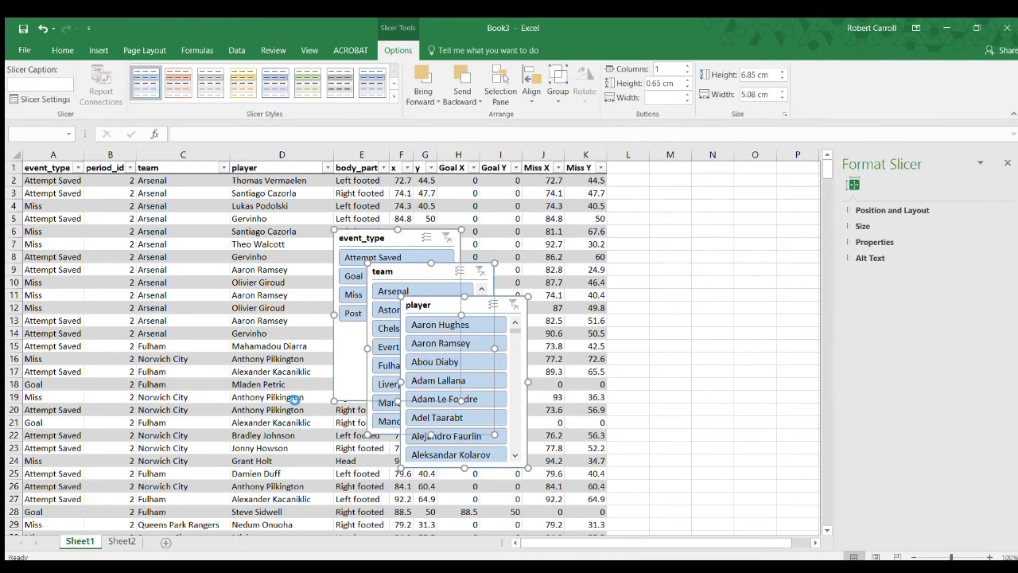
{"action": "key", "text": "Delete"}
{"action": "left_click", "coordinate": [121, 540]}
Paste the slicers at N10, stacking event_type over team with player to the right
{"action": "left_click", "coordinate": [597, 280]}
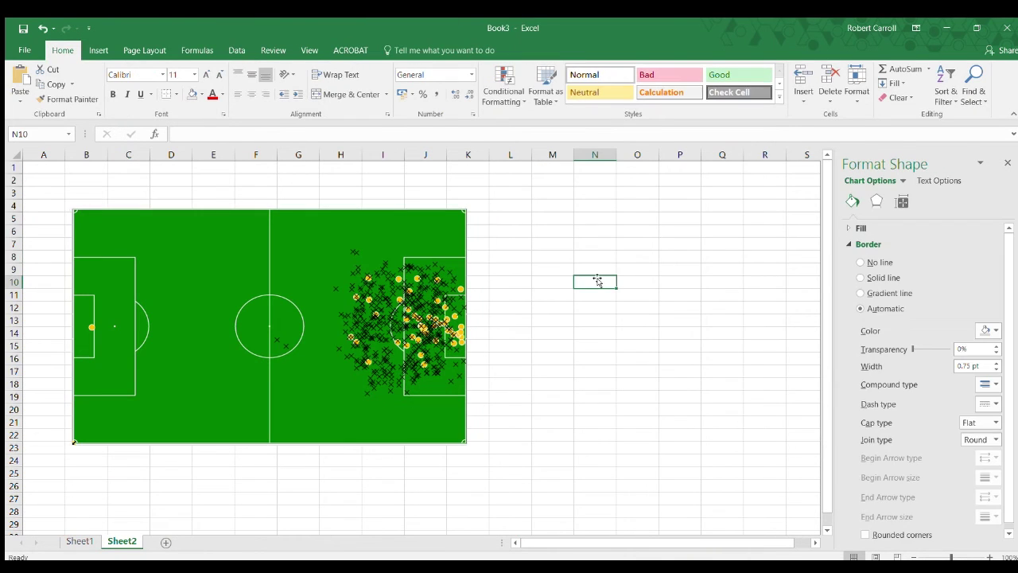
{"action": "key", "text": "ctrl+v"}
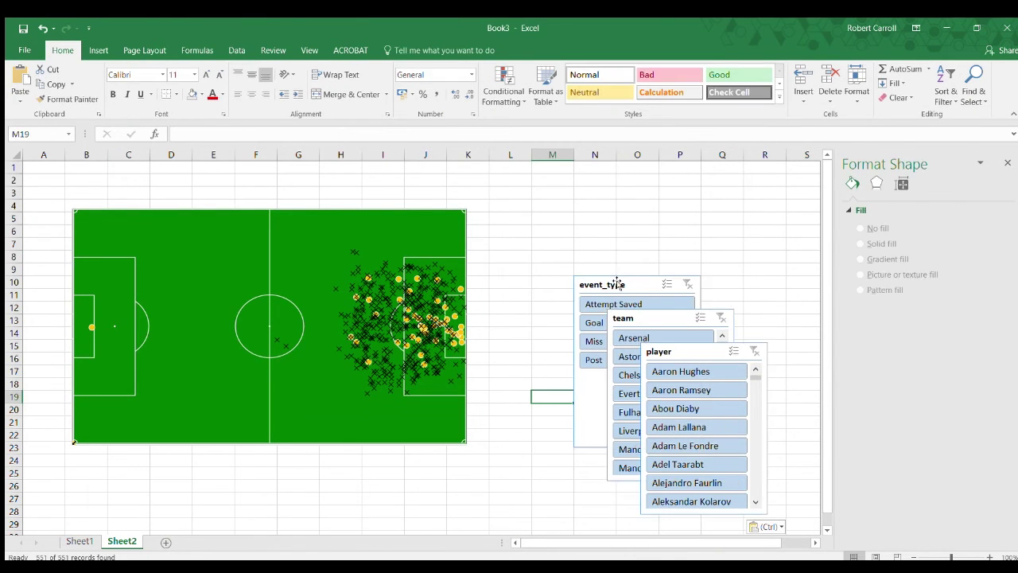
{"action": "left_click_drag", "start_coordinate": [617, 281], "coordinate": [521, 200]}
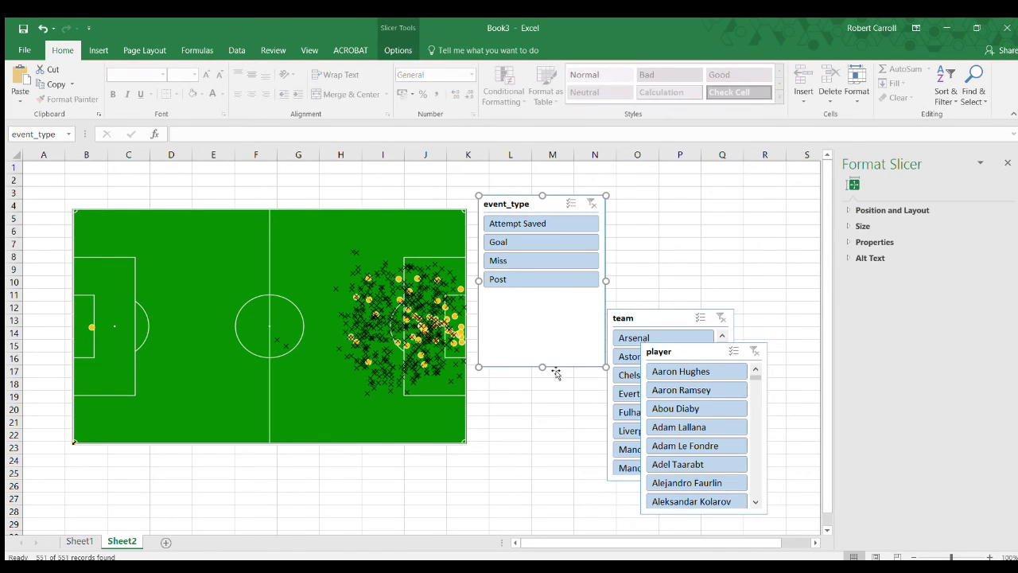
{"action": "left_click_drag", "start_coordinate": [542, 366], "coordinate": [546, 297]}
{"action": "left_click", "coordinate": [673, 316]}
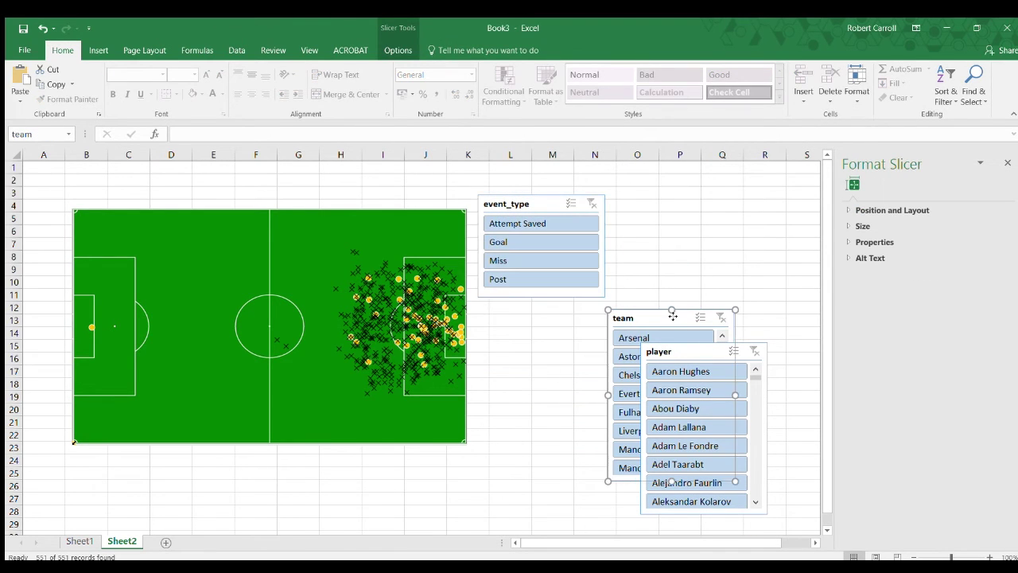
{"action": "left_click_drag", "start_coordinate": [674, 319], "coordinate": [545, 313]}
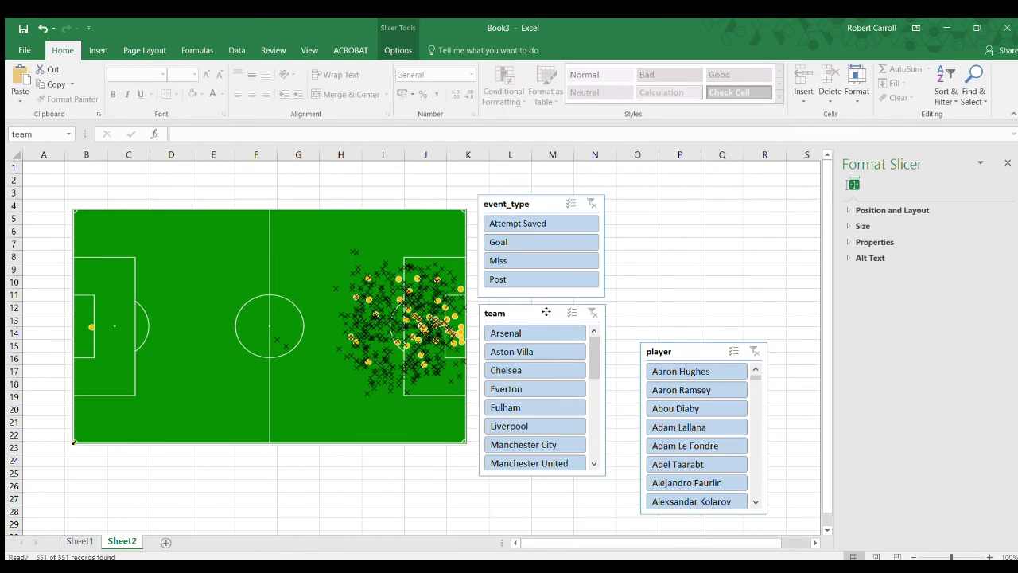
{"action": "left_click_drag", "start_coordinate": [725, 362], "coordinate": [698, 216]}
{"action": "left_click_drag", "start_coordinate": [739, 369], "coordinate": [585, 478]}
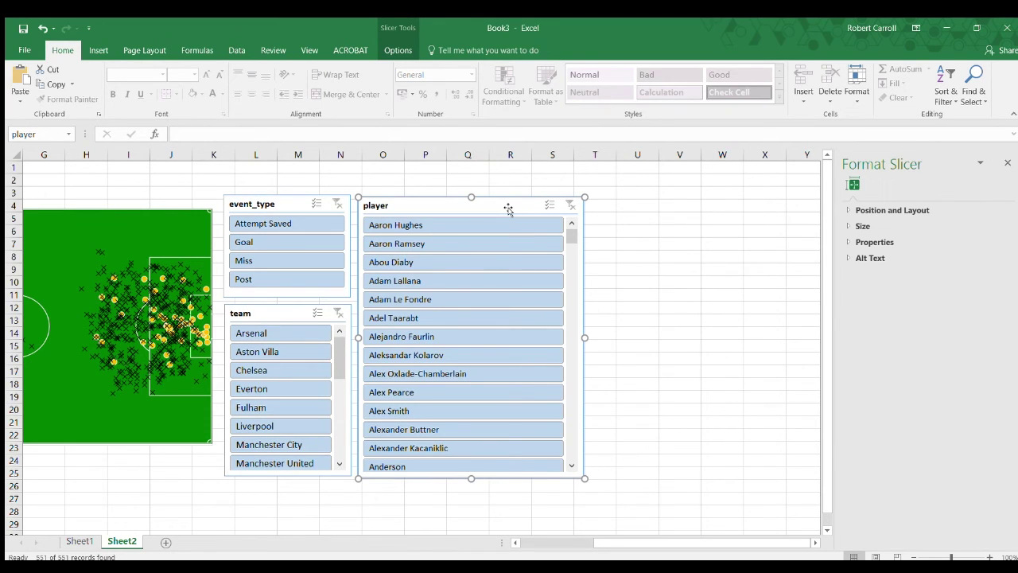
Lay out the player slicer buttons in 2 columns
{"action": "left_click", "coordinate": [851, 210]}
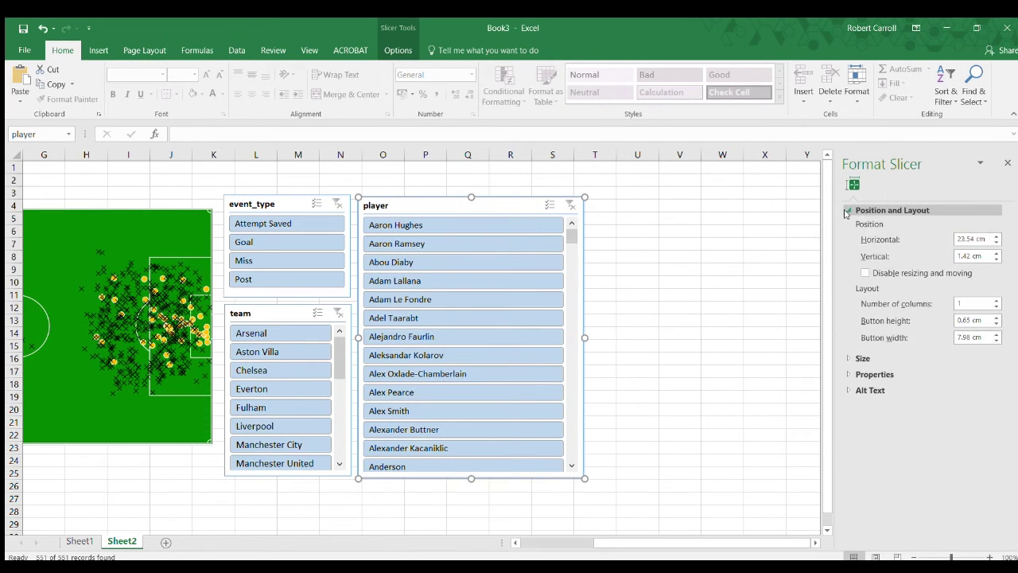
{"action": "left_click", "coordinate": [995, 300]}
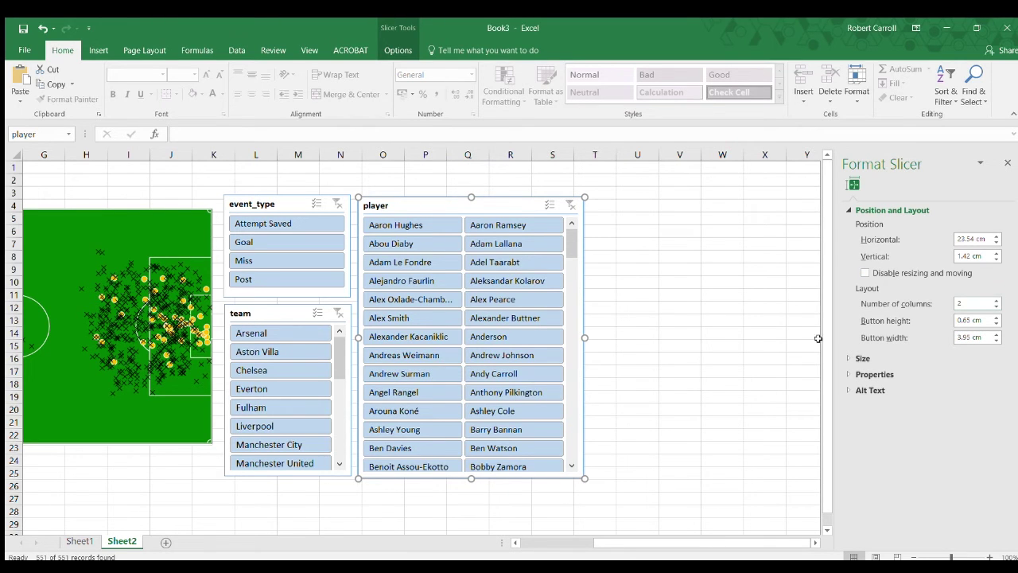
{"action": "scroll", "coordinate": [638, 533], "scroll_direction": "left", "scroll_amount": 3}
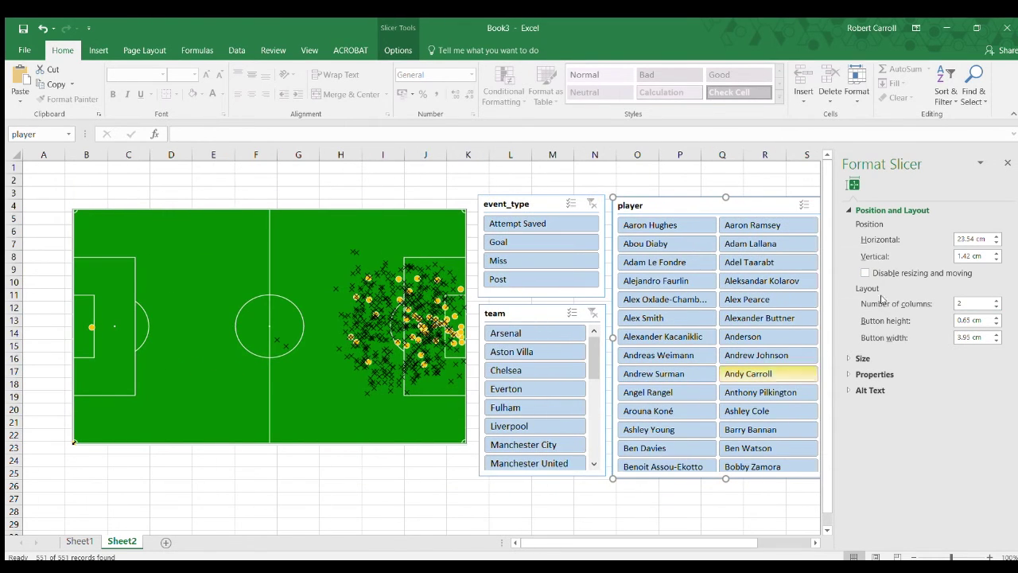
{"action": "left_click", "coordinate": [1004, 162]}
Test the slicers on Arsenal, Chelsea and Everton and single players, then clear the player filter
{"action": "left_click", "coordinate": [435, 489]}
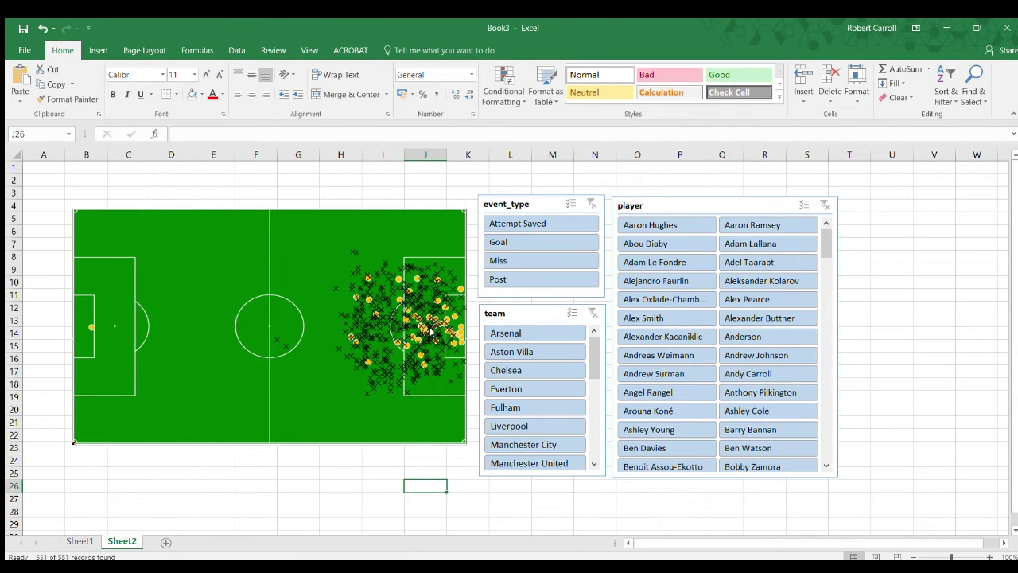
{"action": "left_click", "coordinate": [531, 335]}
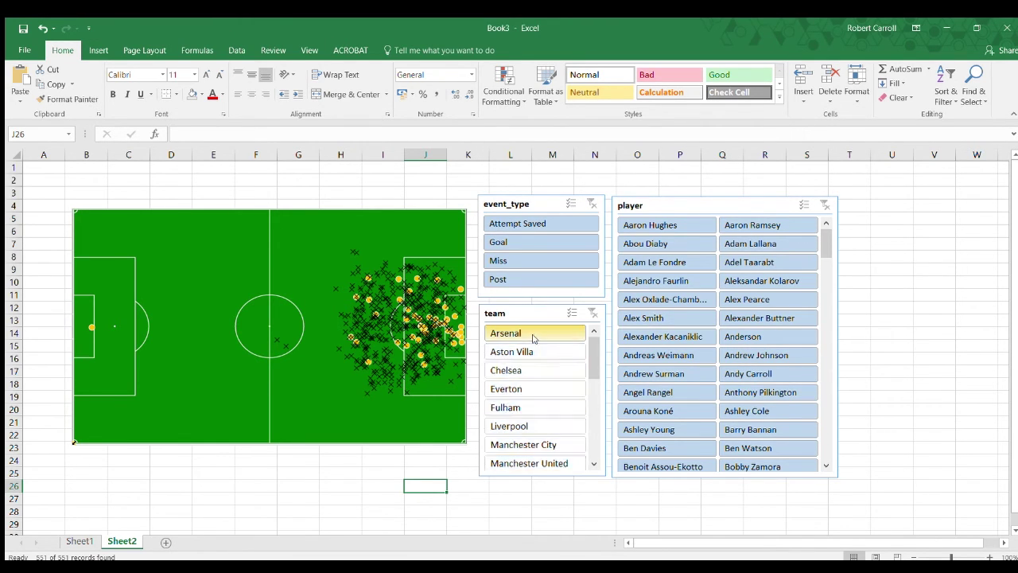
{"action": "left_click", "coordinate": [515, 371]}
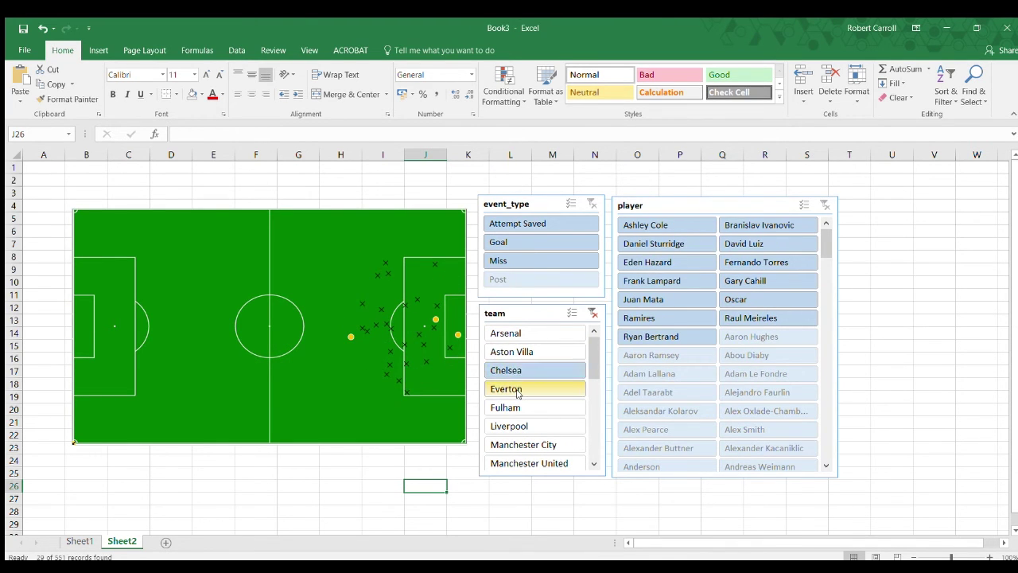
{"action": "left_click", "coordinate": [517, 390]}
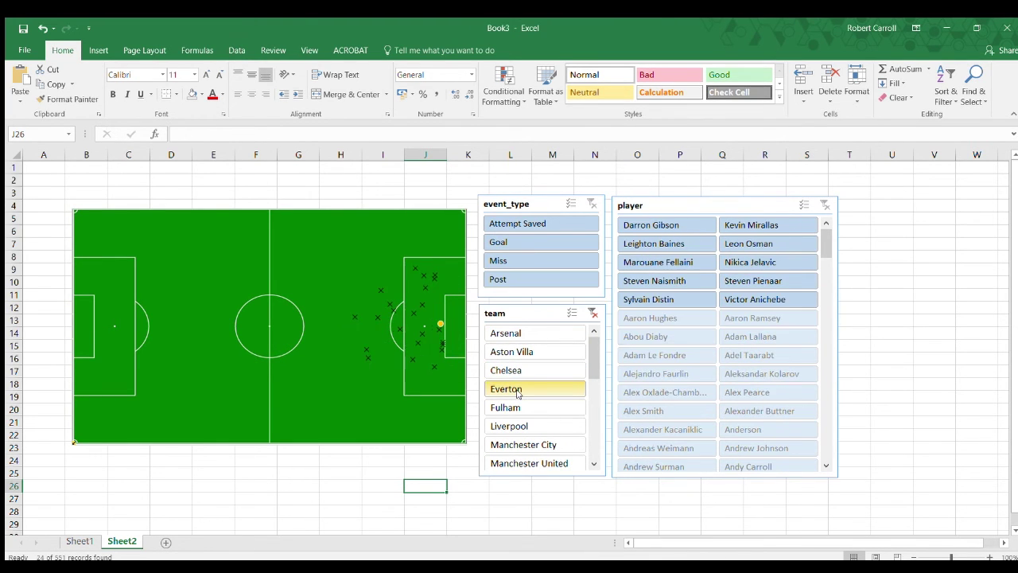
{"action": "left_click", "coordinate": [676, 244]}
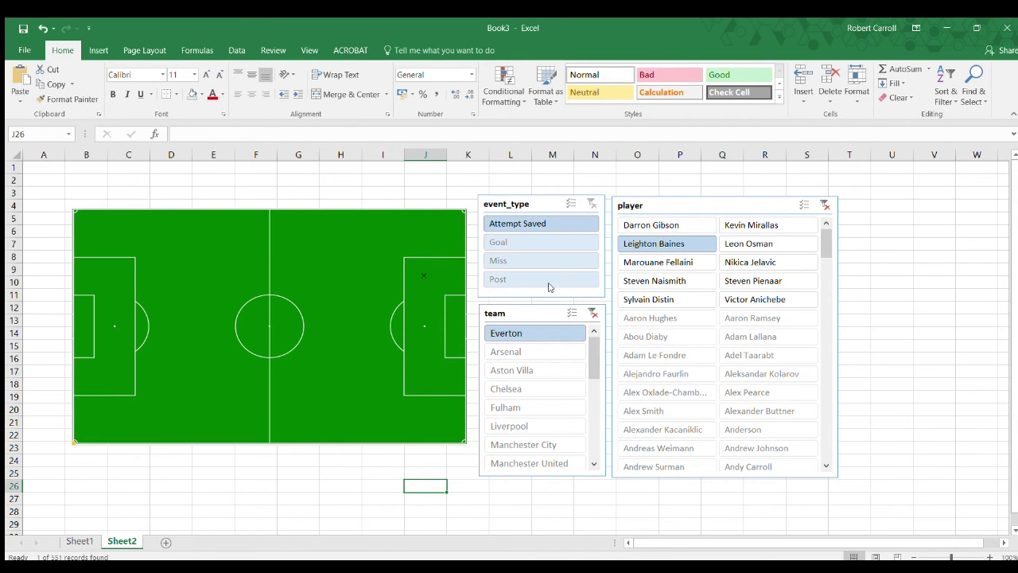
{"action": "left_click", "coordinate": [524, 351]}
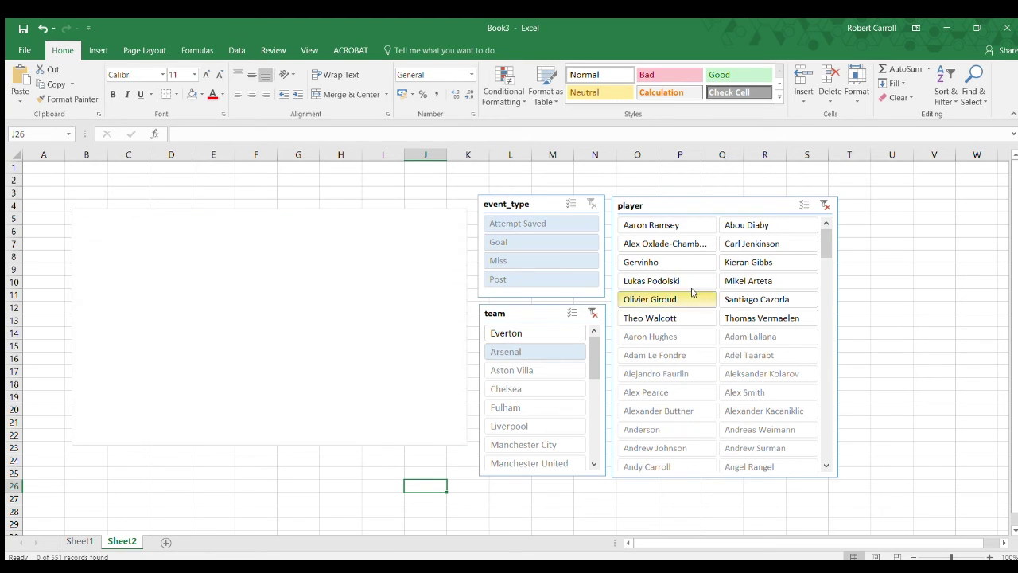
{"action": "left_click", "coordinate": [749, 226]}
{"action": "left_click", "coordinate": [825, 205]}
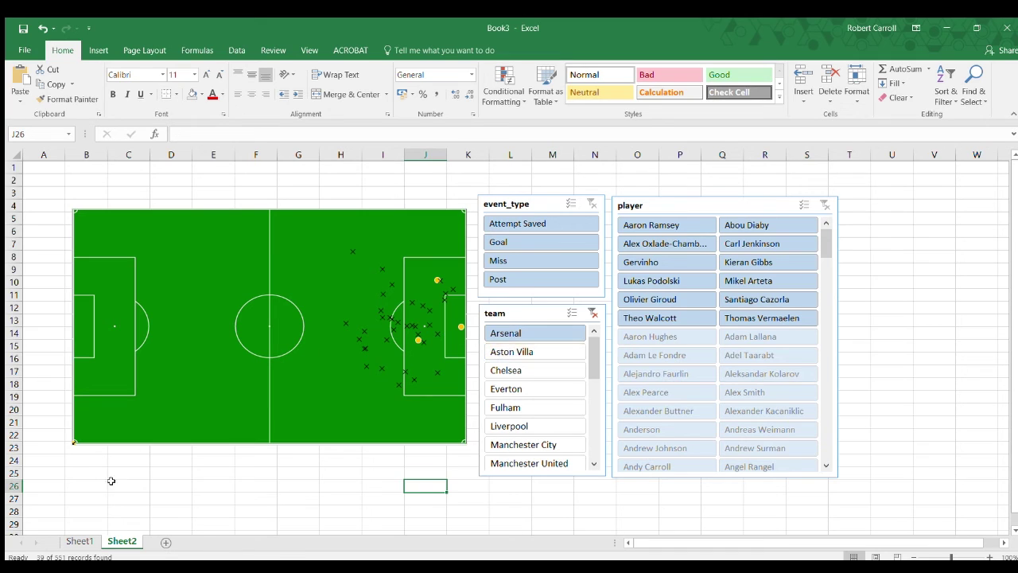
Check Sheet1, show only goals from all teams on the pitch, then minimise Excel
{"action": "left_click", "coordinate": [79, 541]}
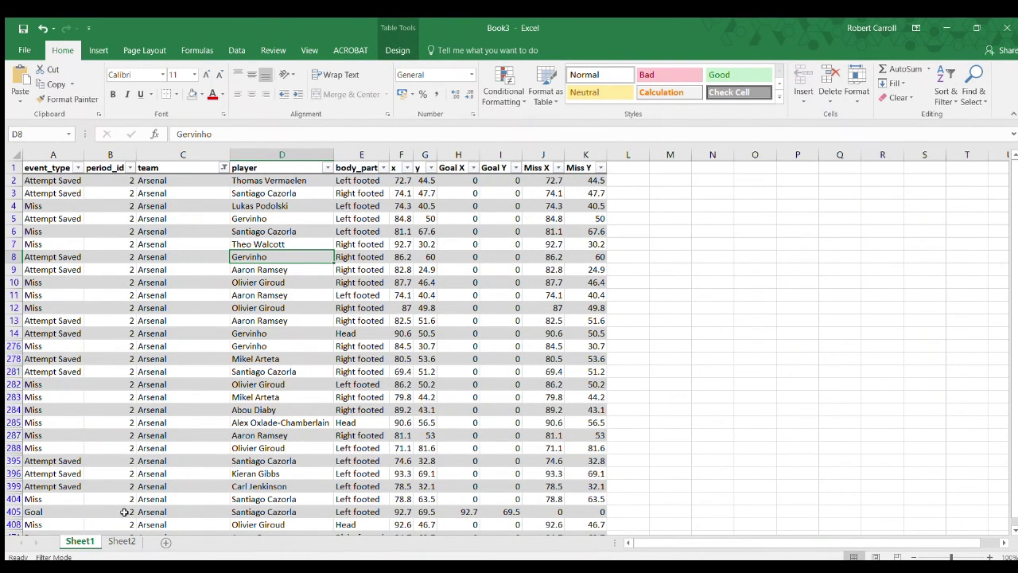
{"action": "left_click", "coordinate": [120, 541]}
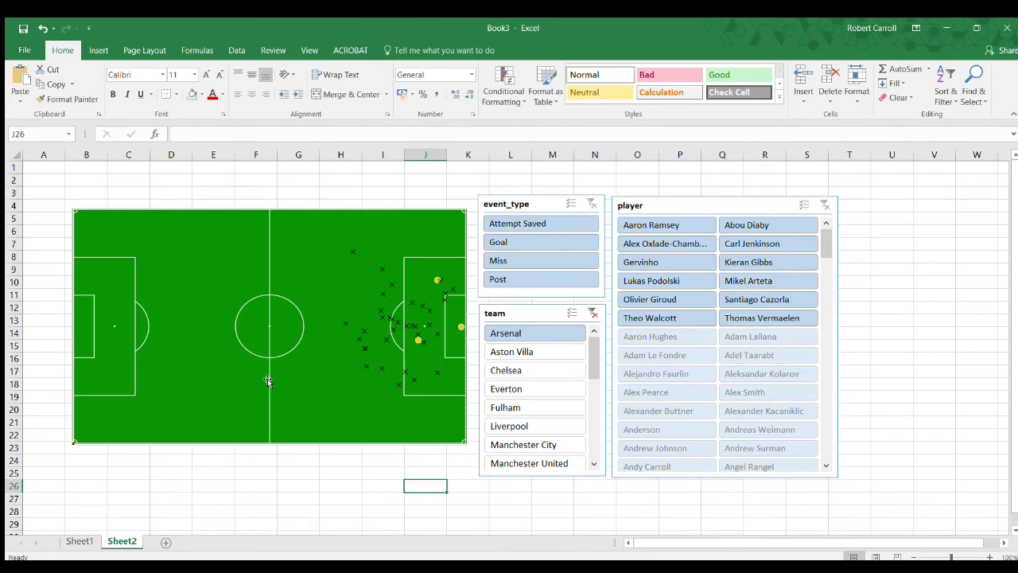
{"action": "left_click", "coordinate": [516, 247]}
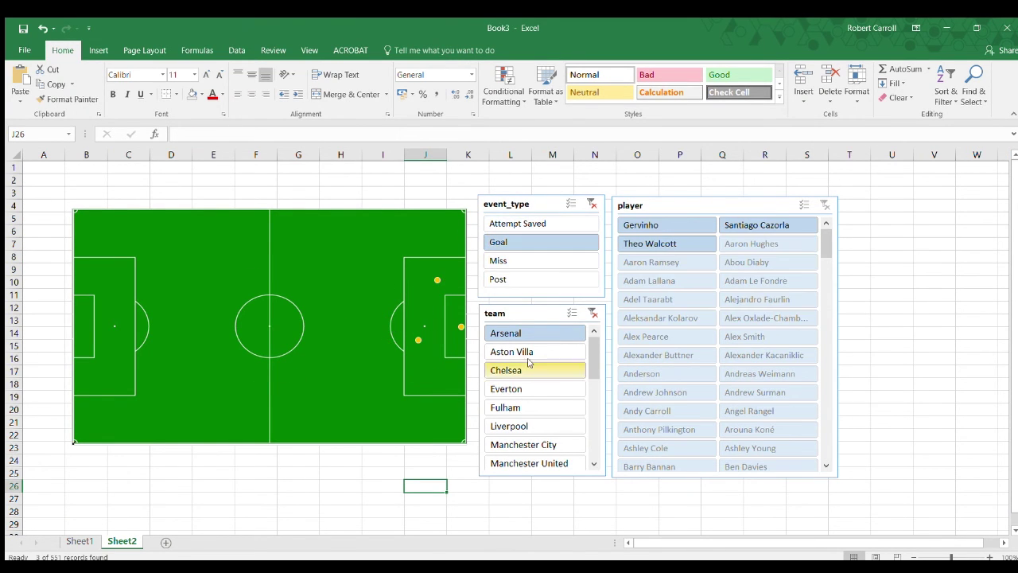
{"action": "left_click", "coordinate": [592, 313]}
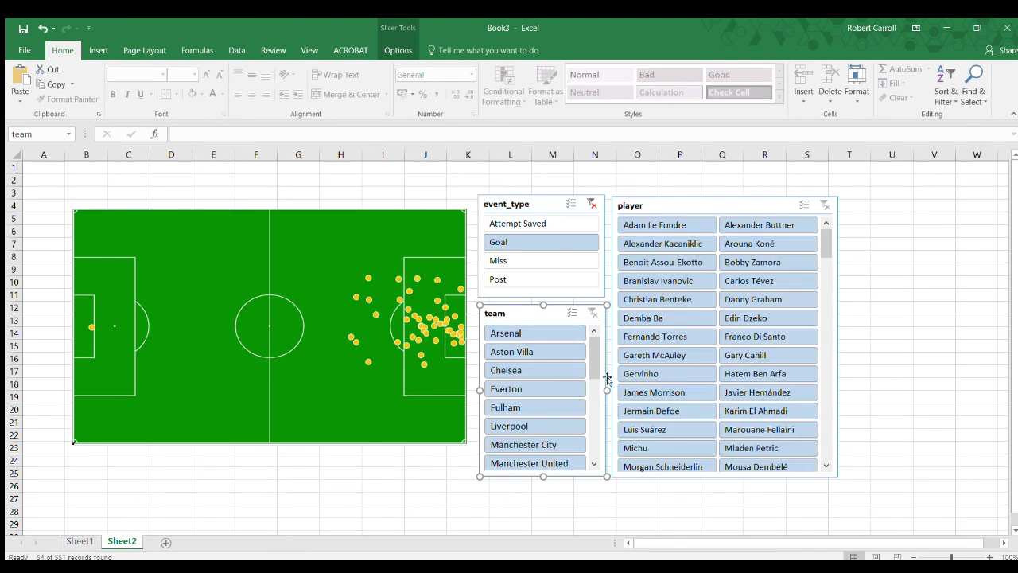
{"action": "left_click", "coordinate": [946, 27]}
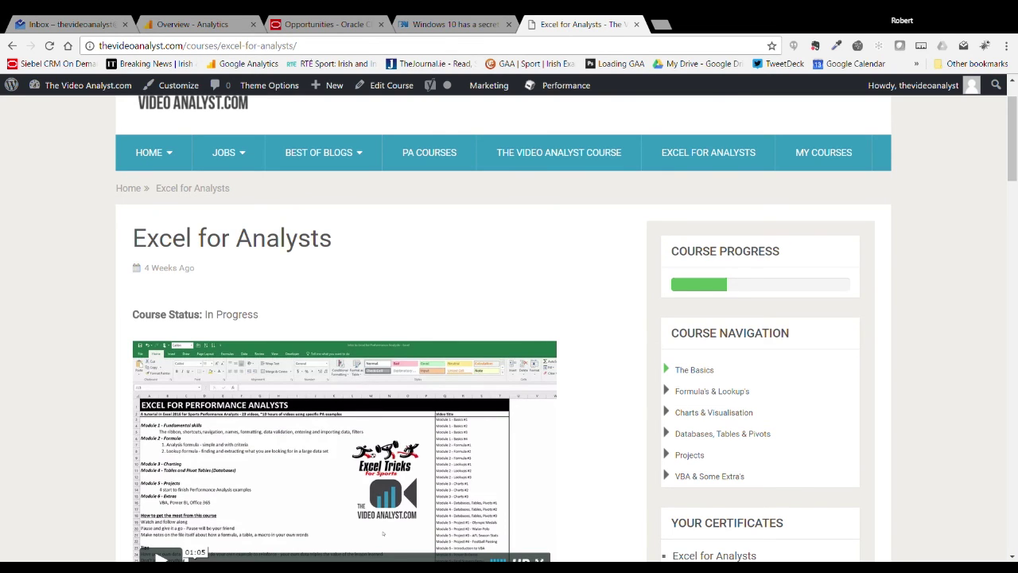
{"action": "scroll", "coordinate": [1011, 139], "scroll_direction": "up", "scroll_amount": 1}
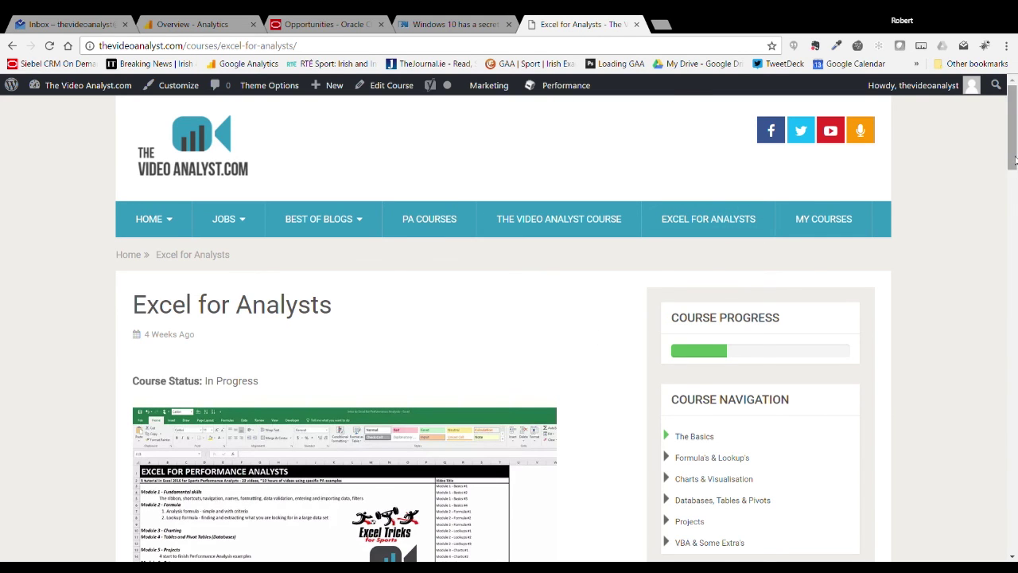
{"action": "scroll", "coordinate": [620, 270], "scroll_direction": "down", "scroll_amount": 3}
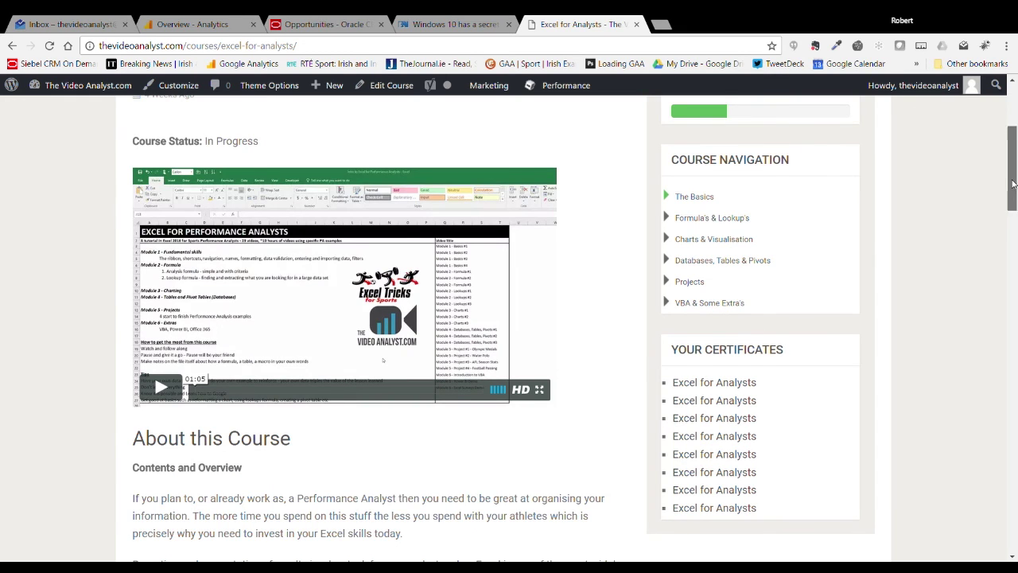
{"action": "left_click_drag", "start_coordinate": [1014, 185], "coordinate": [1013, 217]}
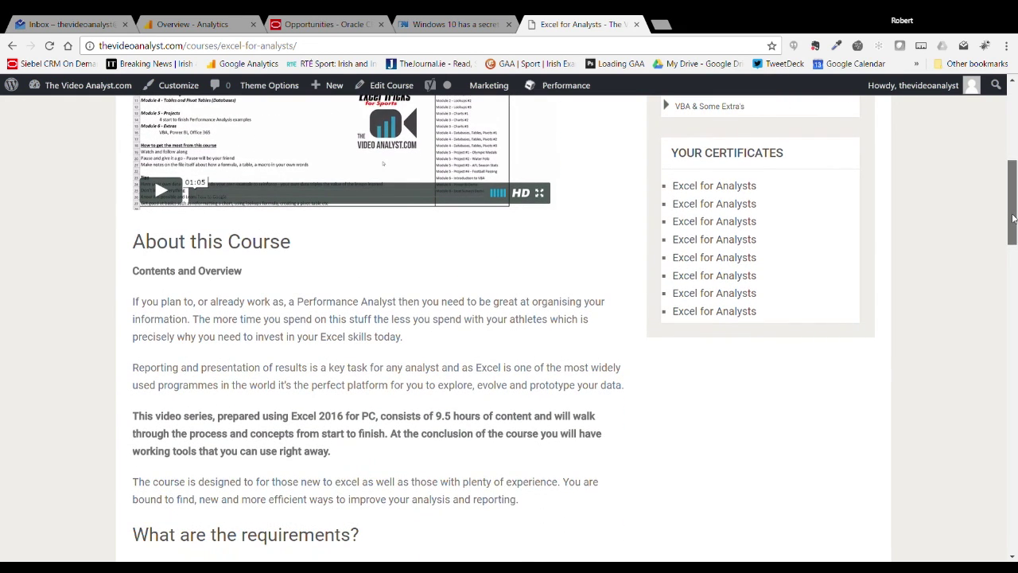
{"action": "left_click_drag", "start_coordinate": [1012, 217], "coordinate": [1013, 173]}
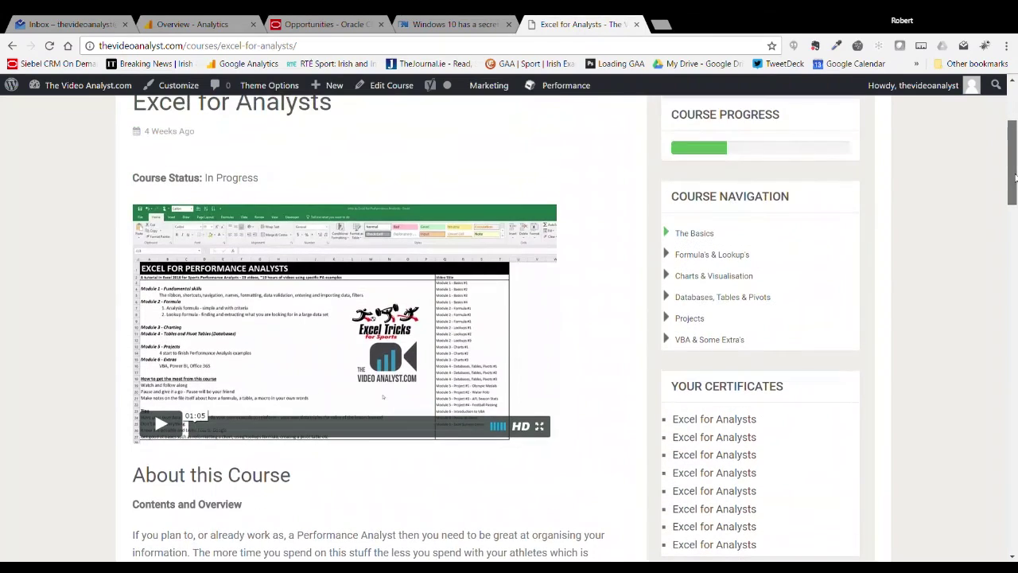